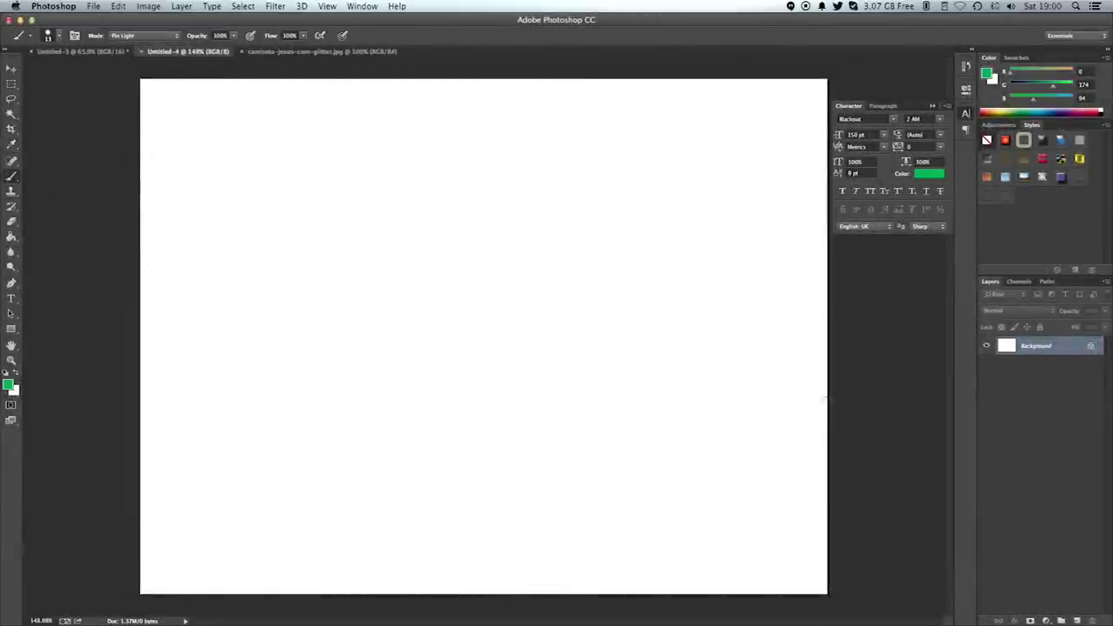
Brush a darker green rolling hill outline across the canvas to the right edge
{"action": "left_click_drag", "start_coordinate": [825, 399], "coordinate": [476, 437]}
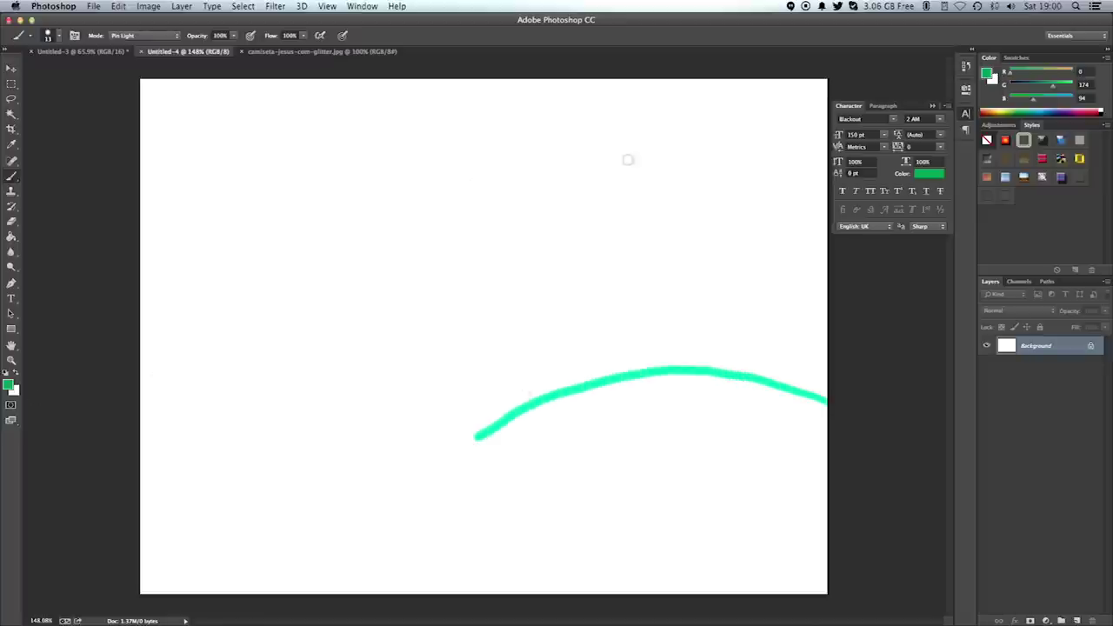
{"action": "left_click", "coordinate": [1013, 117]}
{"action": "left_click_drag", "start_coordinate": [840, 403], "coordinate": [586, 364]}
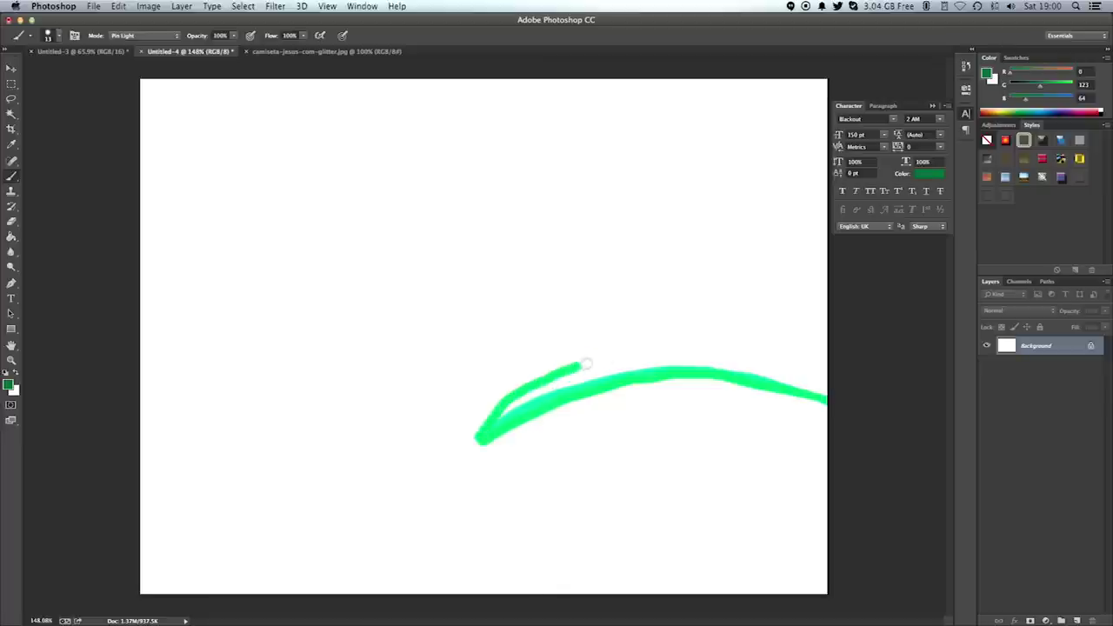
{"action": "left_click_drag", "start_coordinate": [586, 363], "coordinate": [491, 450]}
Scribble green across the lower left and the rest of the hills
{"action": "mouse_move", "coordinate": [546, 411]}
{"action": "left_mouse_down"}
{"action": "mouse_move", "coordinate": [159, 452]}
{"action": "mouse_move", "coordinate": [251, 392]}
{"action": "mouse_move", "coordinate": [525, 393]}
{"action": "mouse_move", "coordinate": [215, 436]}
{"action": "mouse_move", "coordinate": [144, 470]}
{"action": "left_mouse_up"}
{"action": "mouse_move", "coordinate": [273, 372]}
{"action": "left_mouse_down"}
{"action": "mouse_move", "coordinate": [122, 397]}
{"action": "mouse_move", "coordinate": [239, 382]}
{"action": "mouse_move", "coordinate": [287, 396]}
{"action": "mouse_move", "coordinate": [474, 383]}
{"action": "mouse_move", "coordinate": [352, 376]}
{"action": "mouse_move", "coordinate": [453, 398]}
{"action": "mouse_move", "coordinate": [509, 434]}
{"action": "mouse_move", "coordinate": [360, 489]}
{"action": "mouse_move", "coordinate": [169, 522]}
{"action": "mouse_move", "coordinate": [134, 419]}
{"action": "mouse_move", "coordinate": [174, 431]}
{"action": "mouse_move", "coordinate": [144, 456]}
{"action": "left_mouse_up"}
{"action": "mouse_move", "coordinate": [682, 352]}
{"action": "left_mouse_down"}
{"action": "mouse_move", "coordinate": [826, 417]}
{"action": "mouse_move", "coordinate": [817, 478]}
{"action": "mouse_move", "coordinate": [596, 472]}
{"action": "mouse_move", "coordinate": [782, 548]}
{"action": "mouse_move", "coordinate": [644, 574]}
{"action": "mouse_move", "coordinate": [152, 578]}
{"action": "mouse_move", "coordinate": [461, 495]}
{"action": "mouse_move", "coordinate": [165, 452]}
{"action": "mouse_move", "coordinate": [522, 486]}
{"action": "mouse_move", "coordinate": [782, 556]}
{"action": "mouse_move", "coordinate": [591, 434]}
{"action": "mouse_move", "coordinate": [825, 408]}
{"action": "mouse_move", "coordinate": [661, 505]}
{"action": "mouse_move", "coordinate": [574, 434]}
{"action": "mouse_move", "coordinate": [552, 384]}
{"action": "mouse_move", "coordinate": [673, 363]}
{"action": "left_mouse_up"}
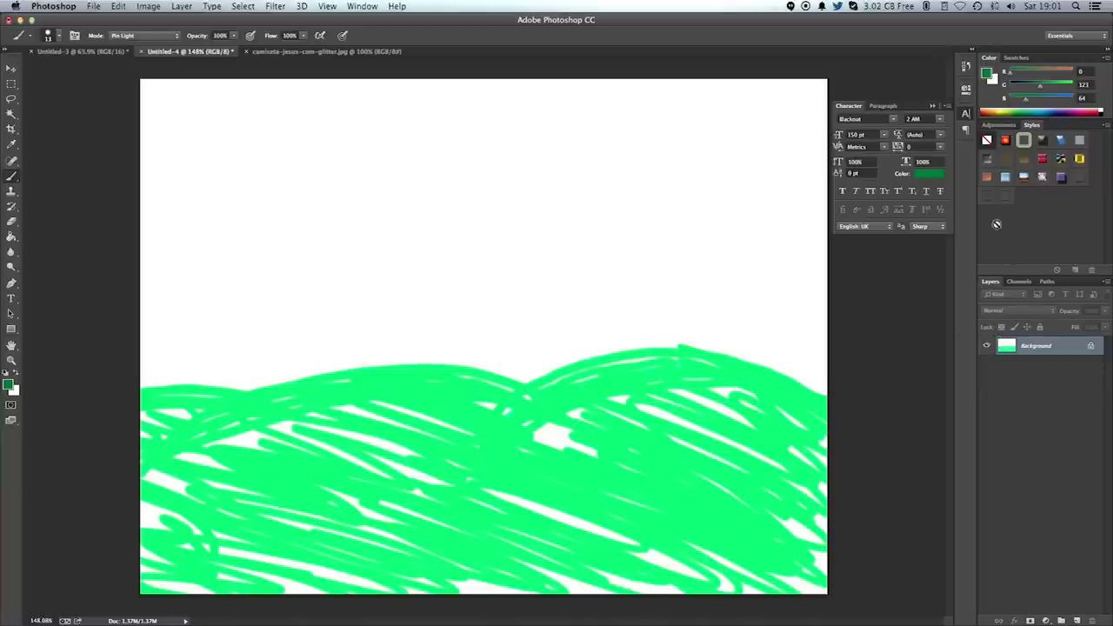
{"action": "left_click_drag", "start_coordinate": [991, 110], "coordinate": [975, 138]}
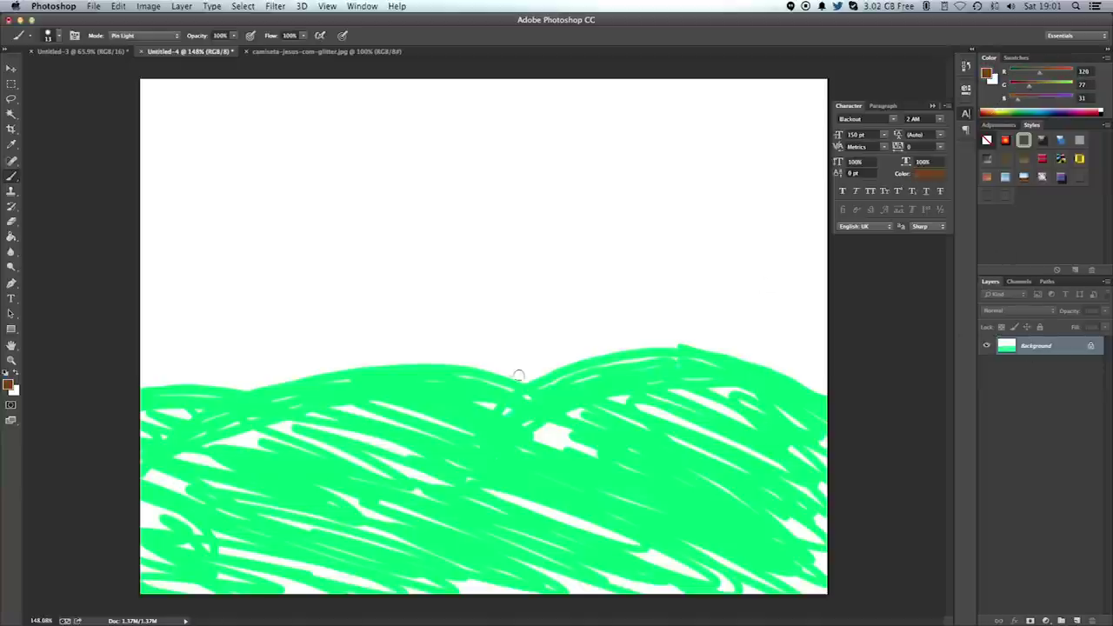
Brush a large brown-orange cross in the centre and small crosses on the right and left hills
{"action": "mouse_move", "coordinate": [524, 379]}
{"action": "left_mouse_down"}
{"action": "mouse_move", "coordinate": [492, 228]}
{"action": "mouse_move", "coordinate": [472, 269]}
{"action": "mouse_move", "coordinate": [504, 376]}
{"action": "mouse_move", "coordinate": [515, 354]}
{"action": "mouse_move", "coordinate": [473, 235]}
{"action": "mouse_move", "coordinate": [486, 228]}
{"action": "mouse_move", "coordinate": [534, 382]}
{"action": "mouse_move", "coordinate": [514, 326]}
{"action": "left_mouse_up"}
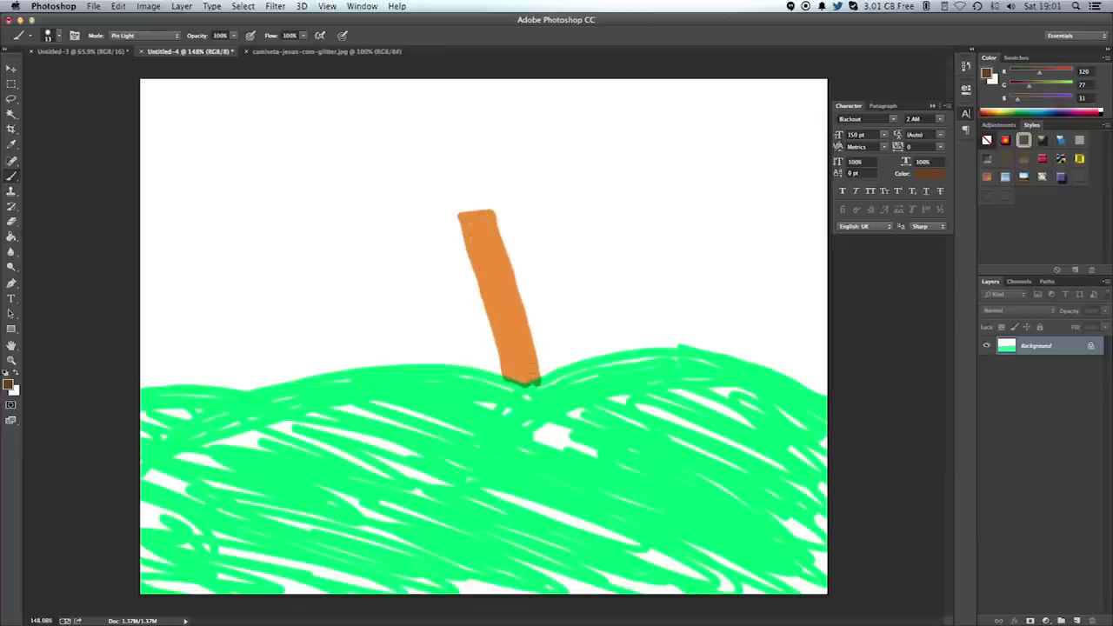
{"action": "mouse_move", "coordinate": [425, 272]}
{"action": "left_mouse_down"}
{"action": "mouse_move", "coordinate": [469, 258]}
{"action": "mouse_move", "coordinate": [521, 275]}
{"action": "mouse_move", "coordinate": [425, 276]}
{"action": "left_mouse_up"}
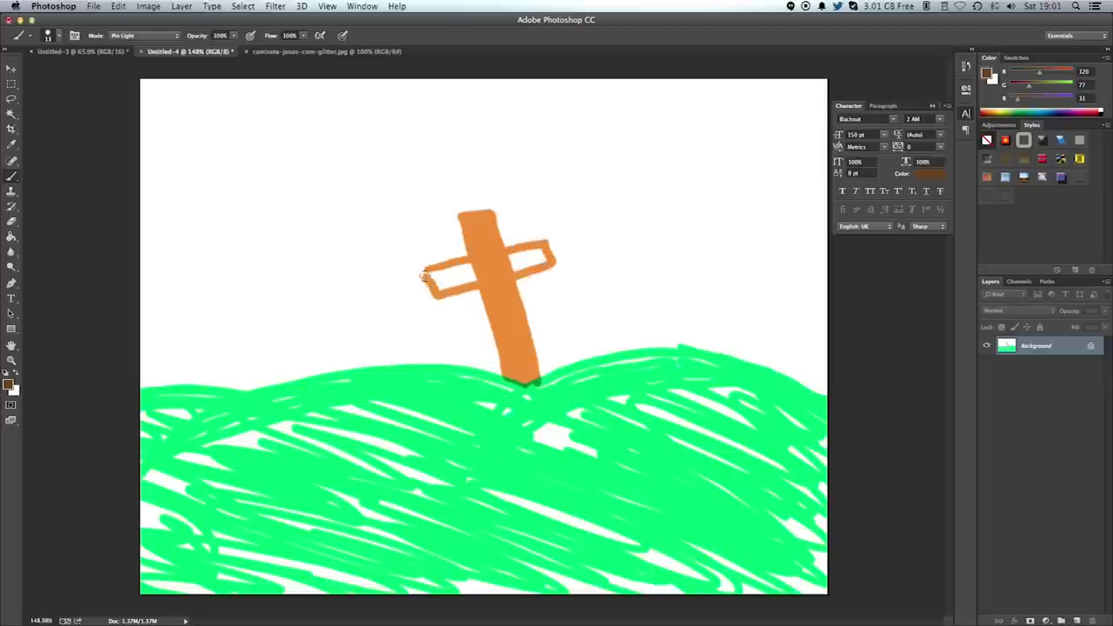
{"action": "mouse_move", "coordinate": [526, 254]}
{"action": "left_mouse_down"}
{"action": "mouse_move", "coordinate": [513, 270]}
{"action": "mouse_move", "coordinate": [432, 271]}
{"action": "mouse_move", "coordinate": [440, 276]}
{"action": "left_mouse_up"}
{"action": "mouse_move", "coordinate": [674, 346]}
{"action": "left_mouse_down"}
{"action": "mouse_move", "coordinate": [672, 304]}
{"action": "mouse_move", "coordinate": [688, 319]}
{"action": "left_mouse_up"}
{"action": "mouse_move", "coordinate": [300, 374]}
{"action": "left_mouse_down"}
{"action": "mouse_move", "coordinate": [260, 321]}
{"action": "mouse_move", "coordinate": [251, 358]}
{"action": "mouse_move", "coordinate": [292, 323]}
{"action": "left_mouse_up"}
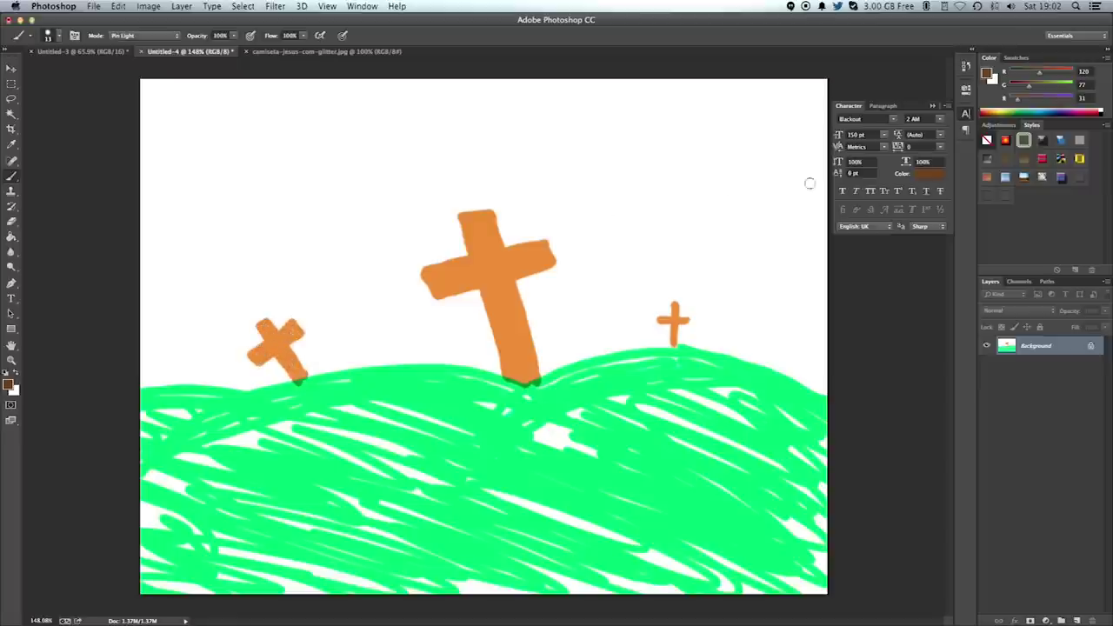
{"action": "left_click_drag", "start_coordinate": [1043, 112], "coordinate": [1050, 109]}
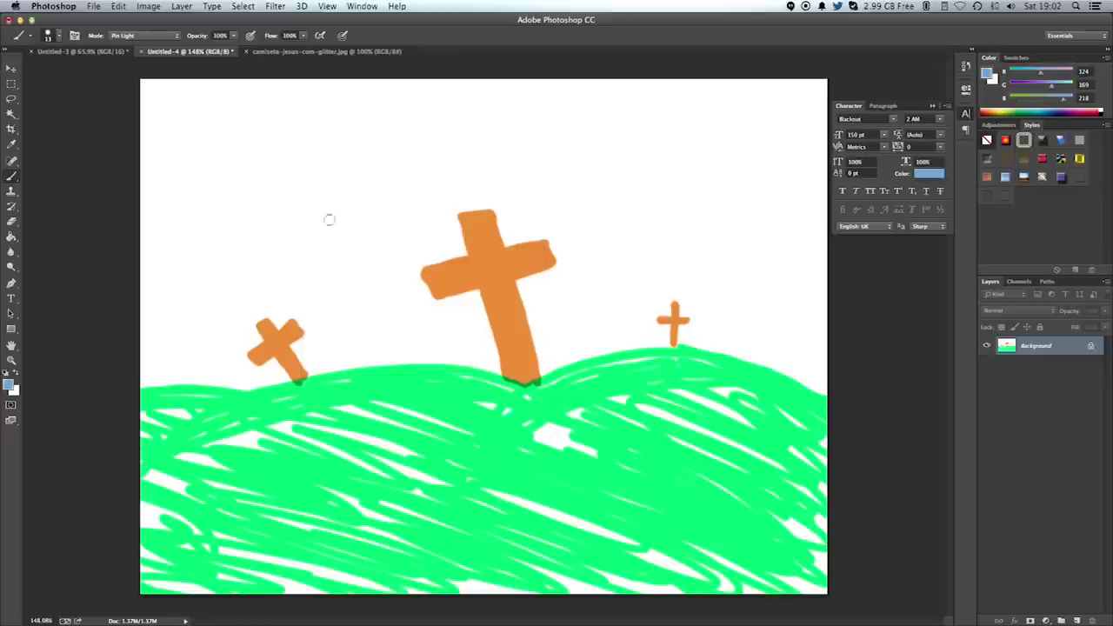
Fill the white sky with light blue using the Paint Bucket
{"action": "left_click", "coordinate": [12, 238]}
{"action": "left_click", "coordinate": [223, 227]}
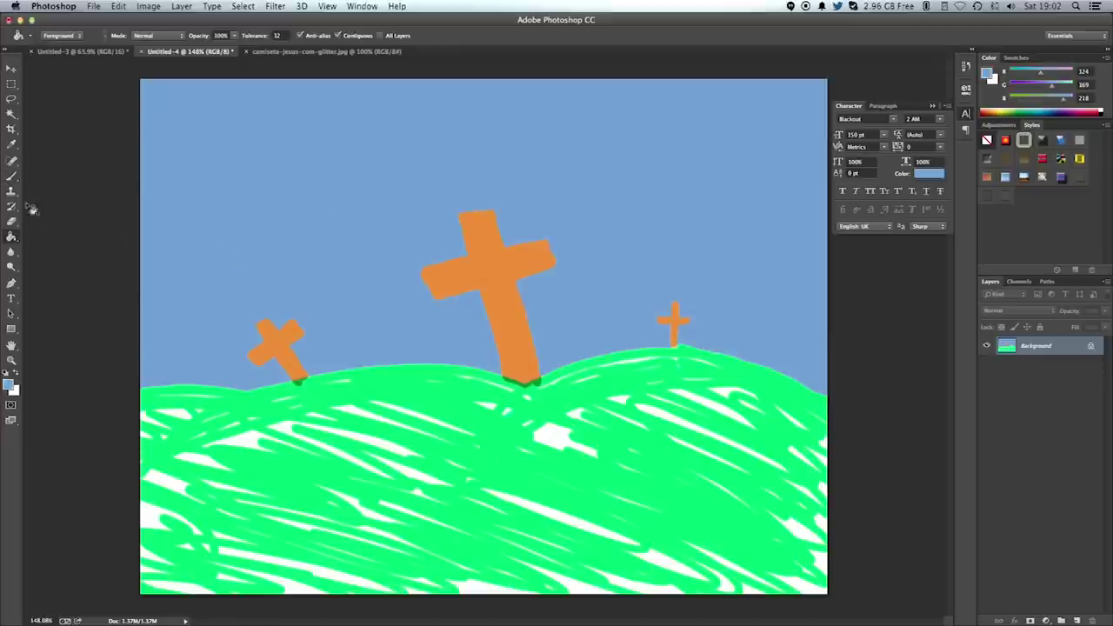
{"action": "left_click", "coordinate": [12, 176]}
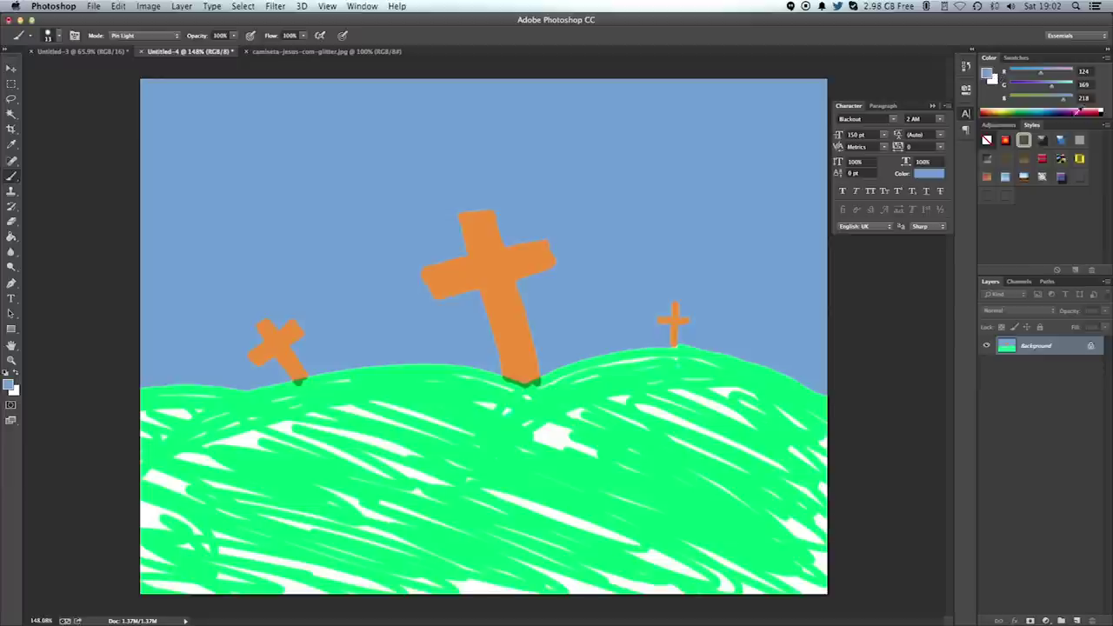
Paint two white clouds in the upper-left and upper-right sky with a 43 px brush
{"action": "left_click", "coordinate": [1102, 110]}
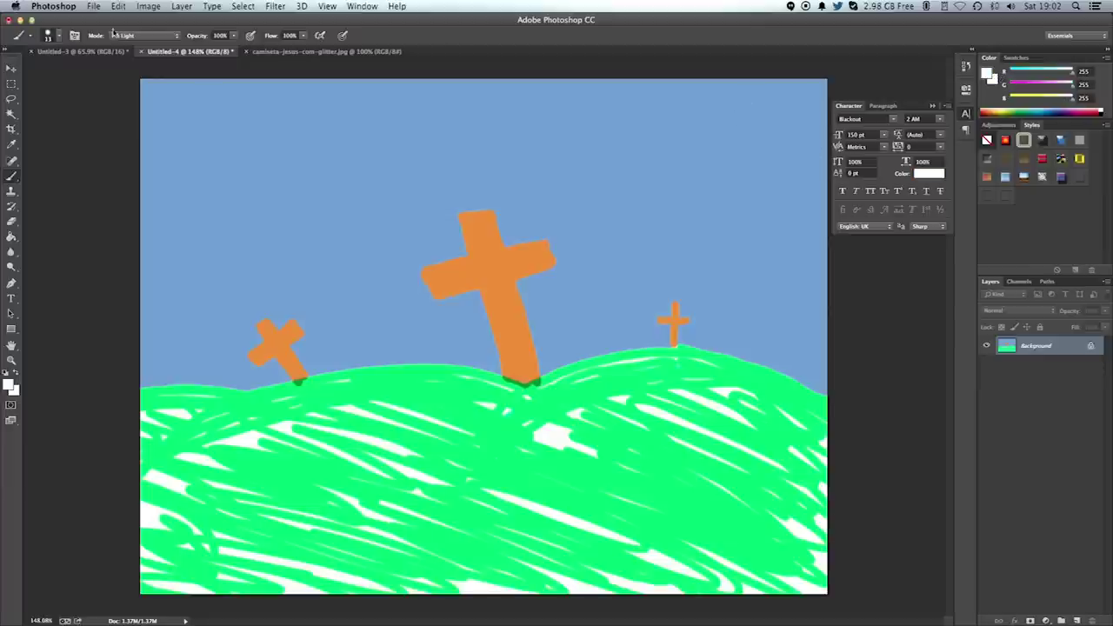
{"action": "left_click", "coordinate": [59, 36]}
{"action": "left_click_drag", "start_coordinate": [71, 75], "coordinate": [81, 75]}
{"action": "mouse_move", "coordinate": [242, 151]}
{"action": "left_mouse_down"}
{"action": "mouse_move", "coordinate": [235, 142]}
{"action": "mouse_move", "coordinate": [251, 134]}
{"action": "mouse_move", "coordinate": [231, 154]}
{"action": "mouse_move", "coordinate": [323, 154]}
{"action": "mouse_move", "coordinate": [291, 156]}
{"action": "left_mouse_up"}
{"action": "mouse_move", "coordinate": [686, 143]}
{"action": "left_mouse_down"}
{"action": "mouse_move", "coordinate": [771, 139]}
{"action": "mouse_move", "coordinate": [743, 130]}
{"action": "mouse_move", "coordinate": [753, 142]}
{"action": "mouse_move", "coordinate": [658, 144]}
{"action": "mouse_move", "coordinate": [658, 168]}
{"action": "mouse_move", "coordinate": [718, 163]}
{"action": "left_mouse_up"}
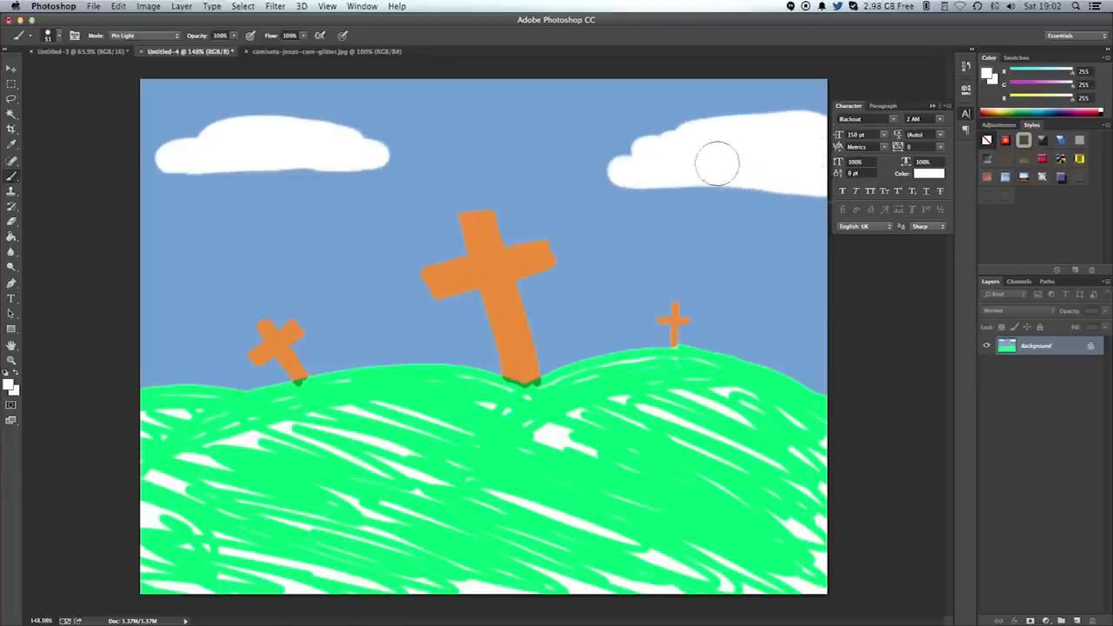
Brush a yellow sun arc at the hill's right edge with a paler yellow rim on top
{"action": "left_click", "coordinate": [1007, 108]}
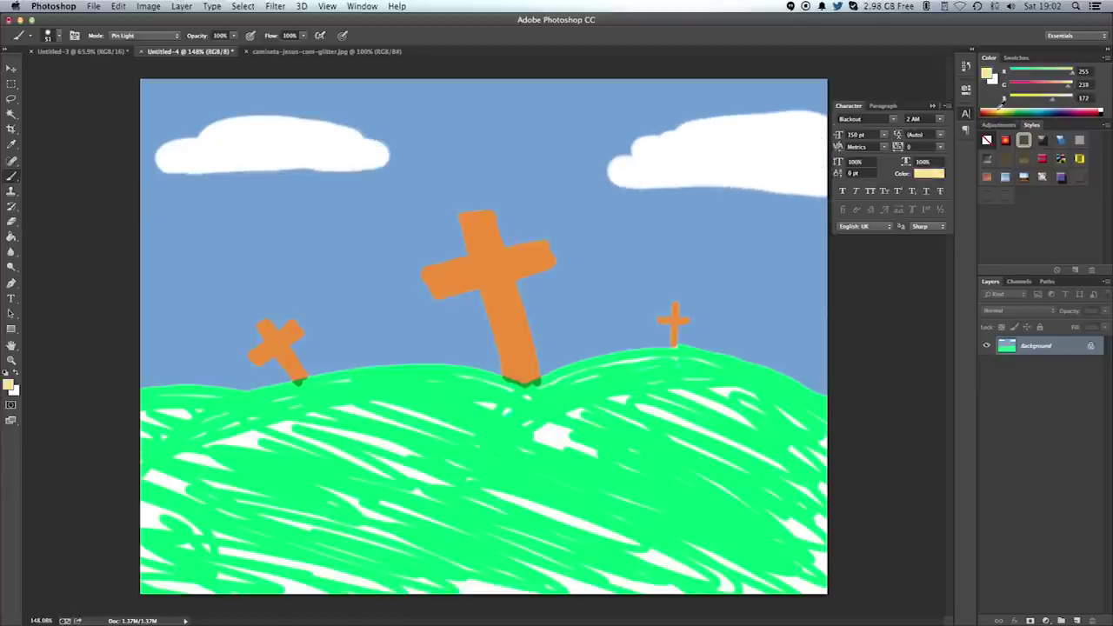
{"action": "mouse_move", "coordinate": [765, 337]}
{"action": "left_mouse_down"}
{"action": "mouse_move", "coordinate": [745, 344]}
{"action": "mouse_move", "coordinate": [786, 329]}
{"action": "mouse_move", "coordinate": [832, 392]}
{"action": "mouse_move", "coordinate": [805, 344]}
{"action": "left_mouse_up"}
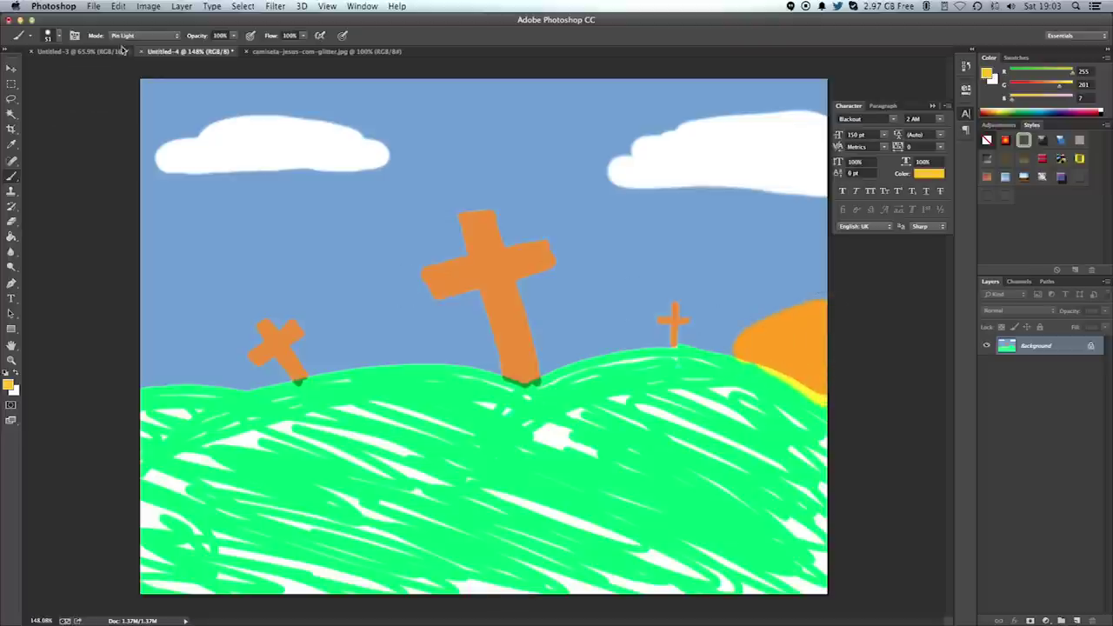
{"action": "left_click", "coordinate": [1005, 110]}
{"action": "left_click", "coordinate": [1003, 104]}
{"action": "mouse_move", "coordinate": [730, 348]}
{"action": "left_mouse_down"}
{"action": "mouse_move", "coordinate": [824, 296]}
{"action": "mouse_move", "coordinate": [734, 343]}
{"action": "mouse_move", "coordinate": [798, 309]}
{"action": "left_mouse_up"}
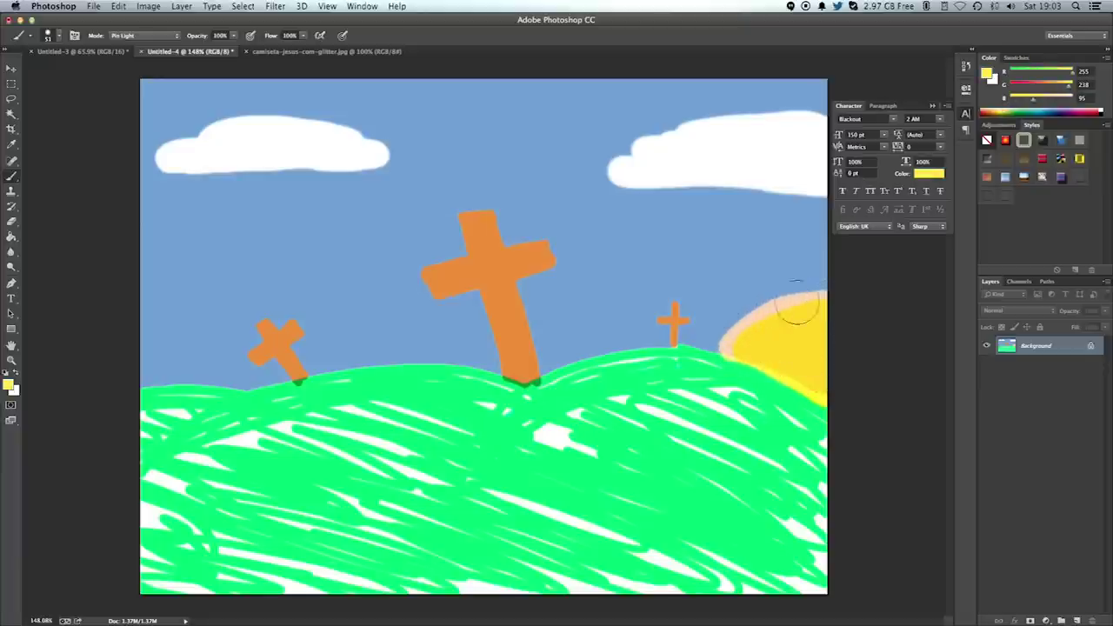
{"action": "left_click", "coordinate": [7, 374]}
{"action": "left_click", "coordinate": [144, 36]}
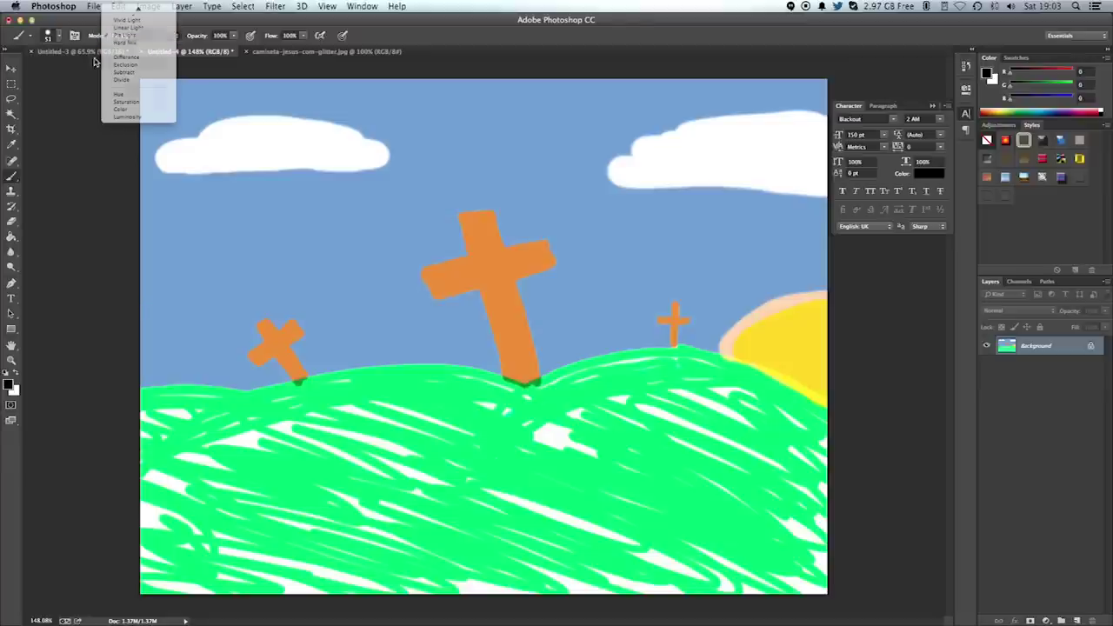
{"action": "left_click", "coordinate": [59, 36]}
{"action": "key", "text": "Tab"}
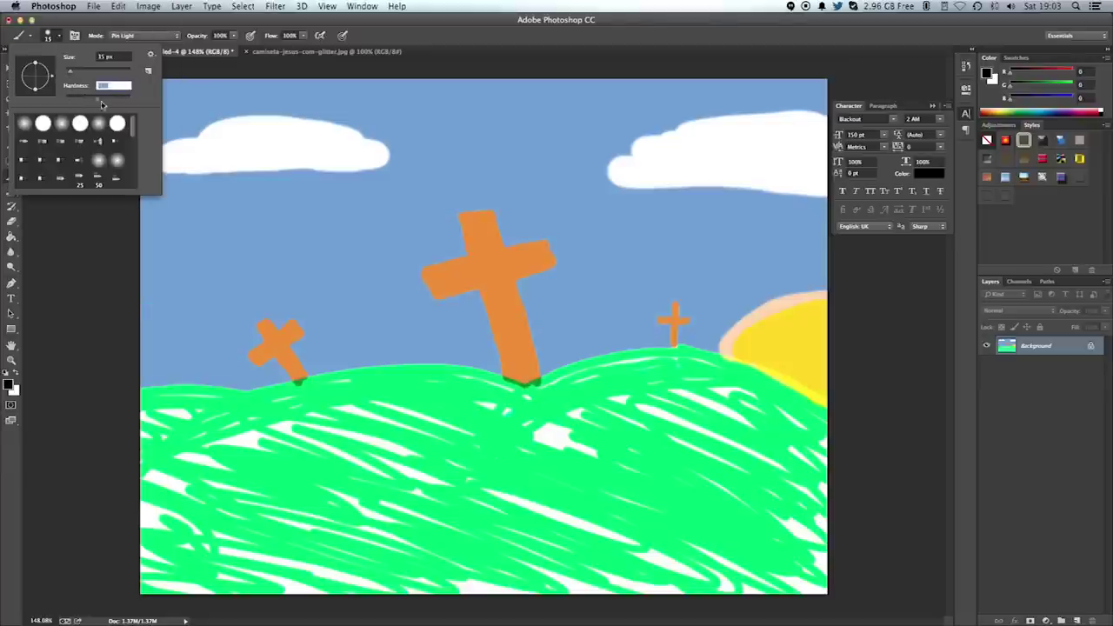
{"action": "key", "text": "Return"}
{"action": "left_click_drag", "start_coordinate": [719, 265], "coordinate": [741, 287]}
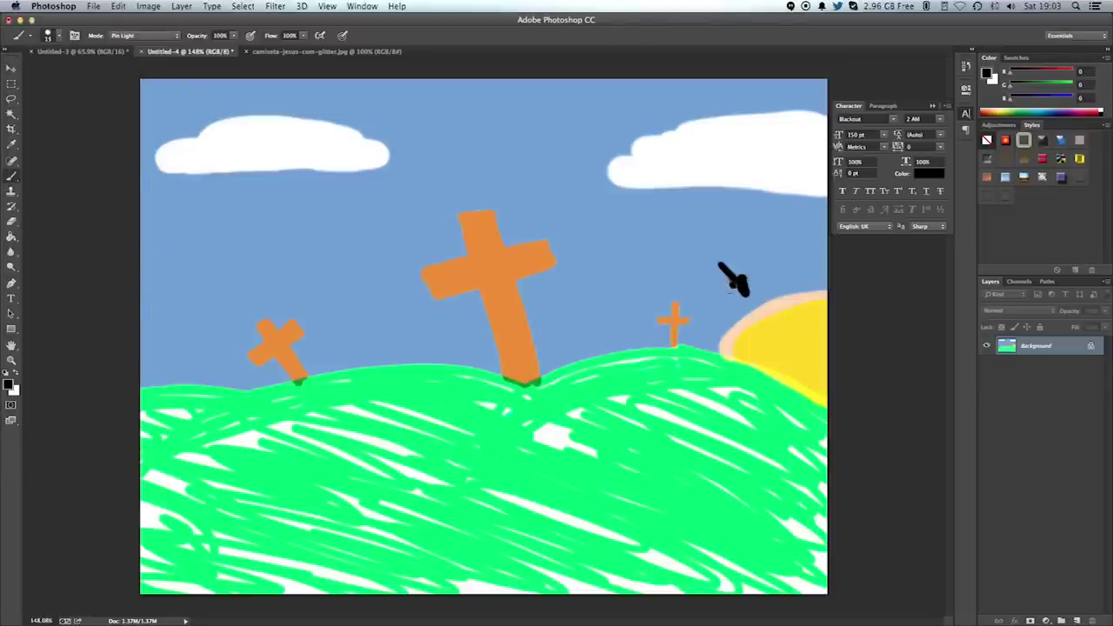
{"action": "mouse_move", "coordinate": [674, 226]}
{"action": "left_mouse_down"}
{"action": "mouse_move", "coordinate": [653, 249]}
{"action": "mouse_move", "coordinate": [753, 233]}
{"action": "left_mouse_up"}
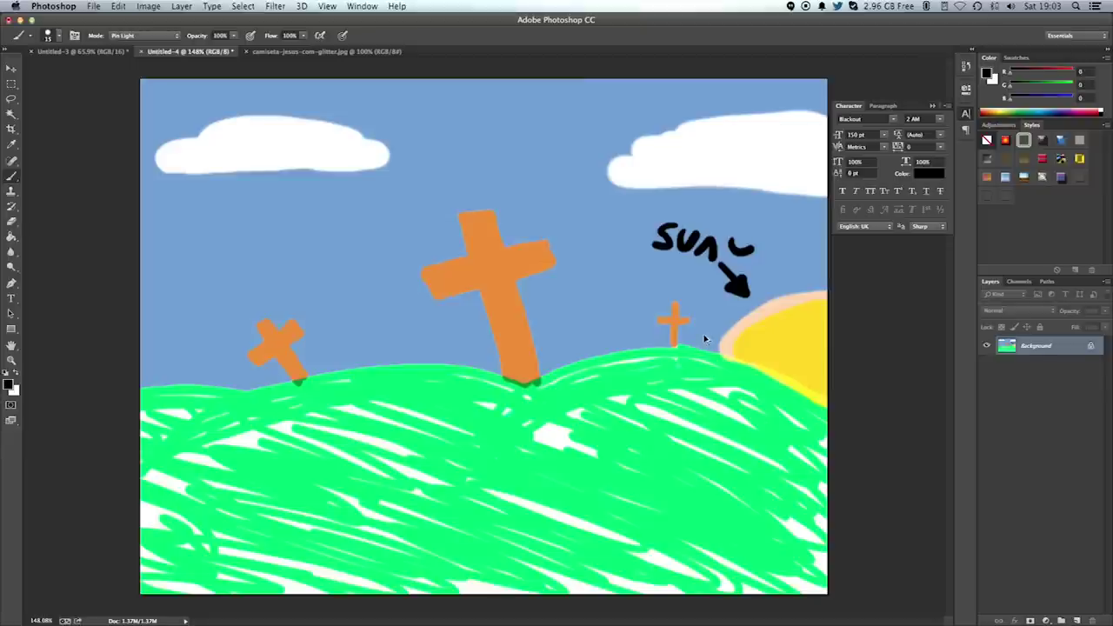
{"action": "key", "text": "ctrl+alt+z"}
{"action": "key", "text": "ctrl+alt+z"}
{"action": "key", "text": "ctrl+alt+z"}
{"action": "key", "text": "ctrl+alt+z"}
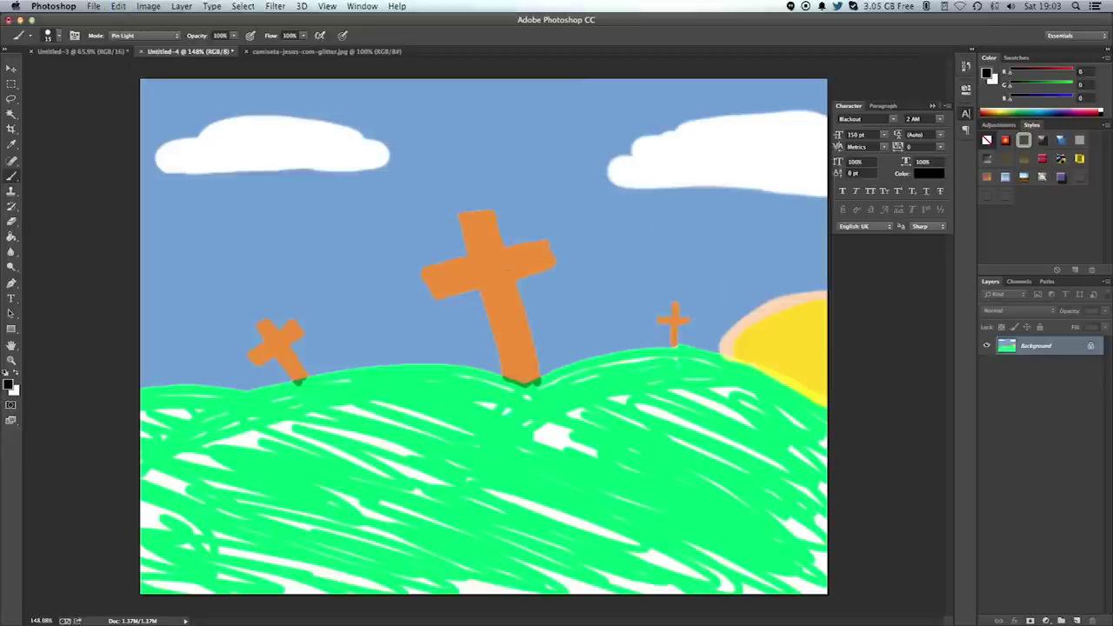
Draw a black stick figure with arms, legs, loincloth, head and hair, plus an 'OUCH' speech bubble
{"action": "mouse_move", "coordinate": [498, 259]}
{"action": "left_mouse_down"}
{"action": "mouse_move", "coordinate": [522, 304]}
{"action": "mouse_move", "coordinate": [480, 280]}
{"action": "mouse_move", "coordinate": [435, 287]}
{"action": "mouse_move", "coordinate": [488, 252]}
{"action": "mouse_move", "coordinate": [547, 246]}
{"action": "mouse_move", "coordinate": [501, 272]}
{"action": "left_mouse_up"}
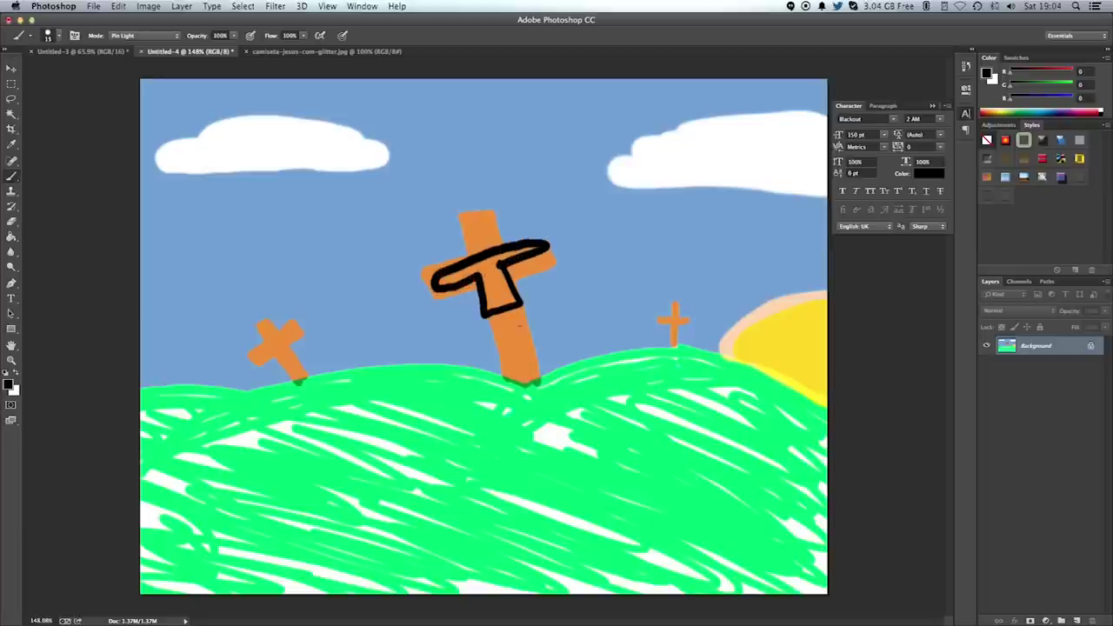
{"action": "mouse_move", "coordinate": [484, 320]}
{"action": "left_mouse_down"}
{"action": "mouse_move", "coordinate": [504, 363]}
{"action": "mouse_move", "coordinate": [513, 323]}
{"action": "mouse_move", "coordinate": [544, 348]}
{"action": "mouse_move", "coordinate": [530, 308]}
{"action": "left_mouse_up"}
{"action": "mouse_move", "coordinate": [463, 193]}
{"action": "left_mouse_down"}
{"action": "mouse_move", "coordinate": [502, 250]}
{"action": "mouse_move", "coordinate": [442, 216]}
{"action": "mouse_move", "coordinate": [470, 190]}
{"action": "left_mouse_up"}
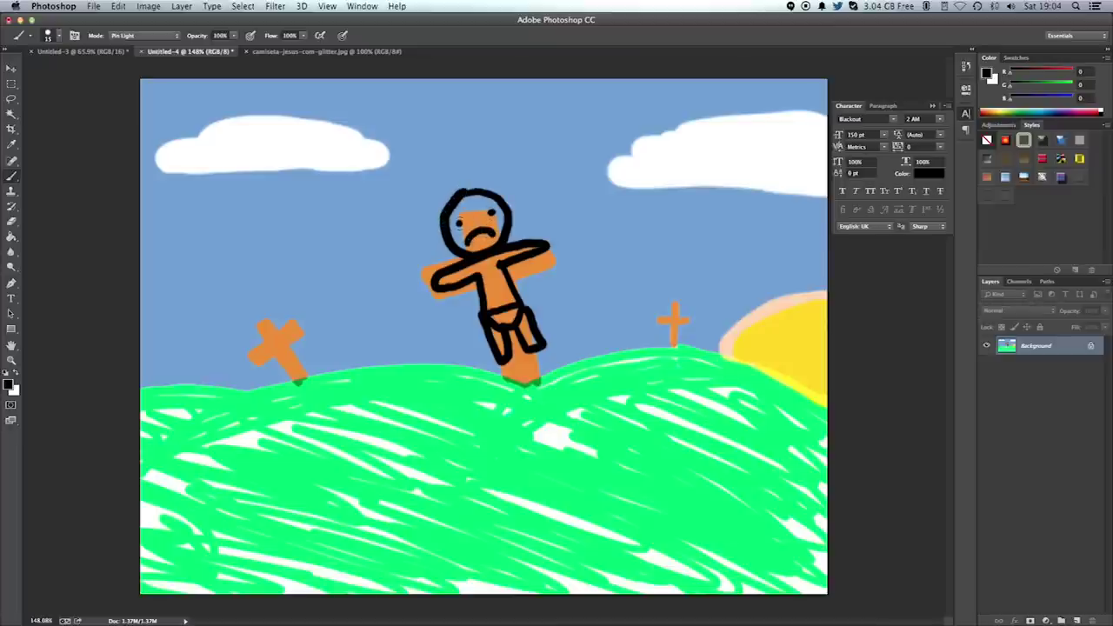
{"action": "left_click_drag", "start_coordinate": [503, 184], "coordinate": [437, 223]}
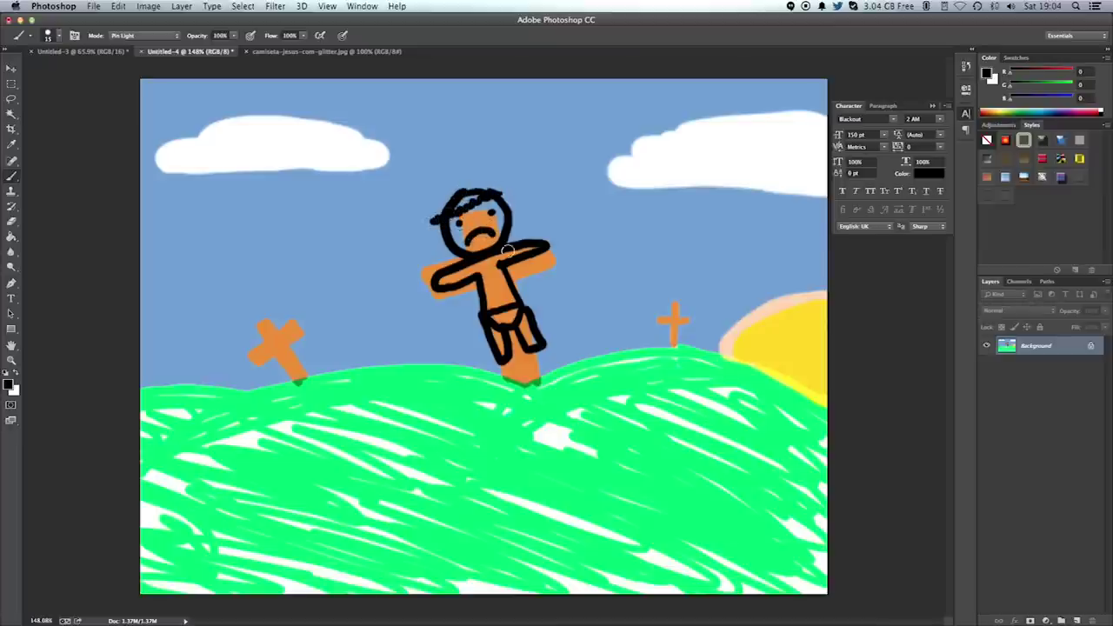
{"action": "left_click_drag", "start_coordinate": [546, 187], "coordinate": [562, 200]}
{"action": "mouse_move", "coordinate": [552, 158]}
{"action": "left_mouse_down"}
{"action": "mouse_move", "coordinate": [613, 212]}
{"action": "mouse_move", "coordinate": [564, 203]}
{"action": "mouse_move", "coordinate": [570, 169]}
{"action": "mouse_move", "coordinate": [615, 186]}
{"action": "mouse_move", "coordinate": [628, 179]}
{"action": "mouse_move", "coordinate": [611, 186]}
{"action": "left_mouse_up"}
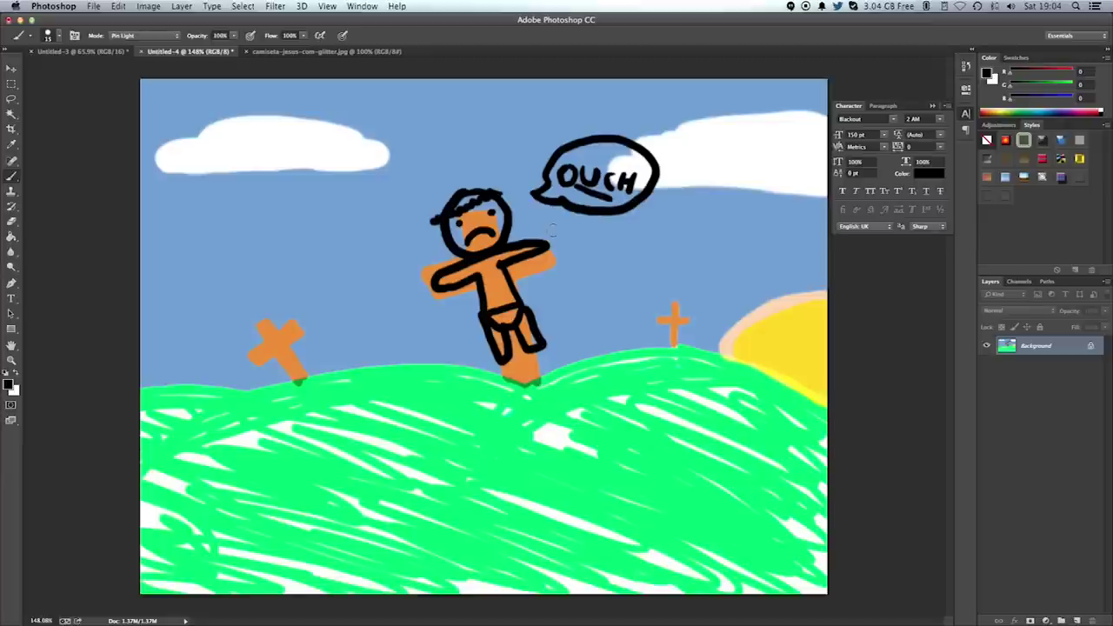
Erase the figure's face and head to white with a size 107 eraser
{"action": "left_click", "coordinate": [13, 223]}
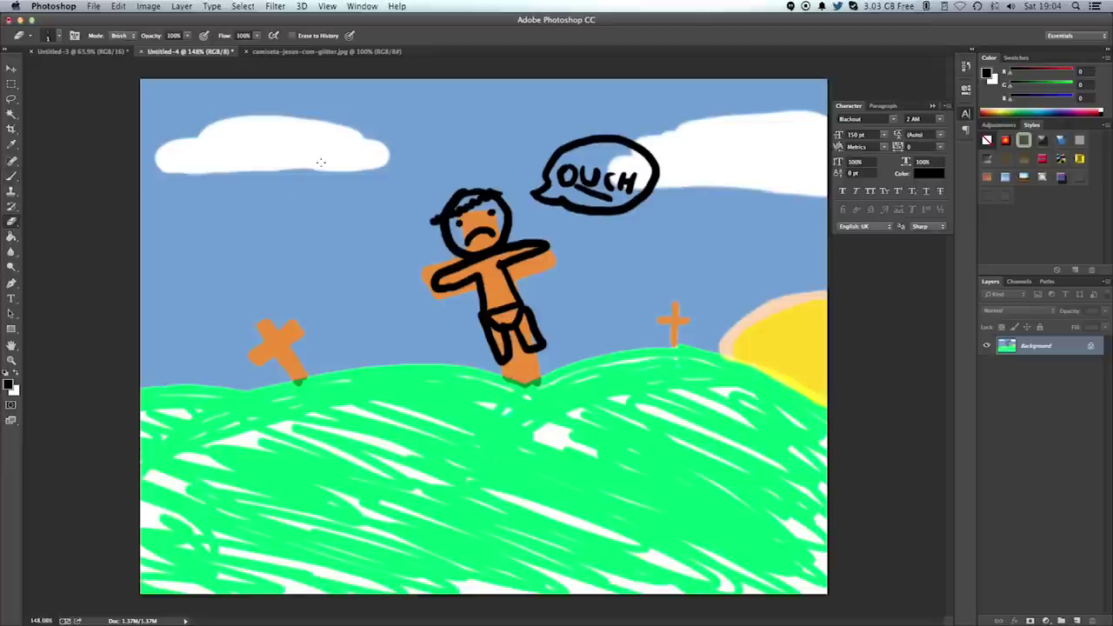
{"action": "left_click", "coordinate": [54, 35]}
{"action": "left_click_drag", "start_coordinate": [99, 56], "coordinate": [129, 55]}
{"action": "mouse_move", "coordinate": [447, 205]}
{"action": "left_mouse_down"}
{"action": "mouse_move", "coordinate": [486, 231]}
{"action": "mouse_move", "coordinate": [465, 213]}
{"action": "mouse_move", "coordinate": [487, 196]}
{"action": "left_mouse_up"}
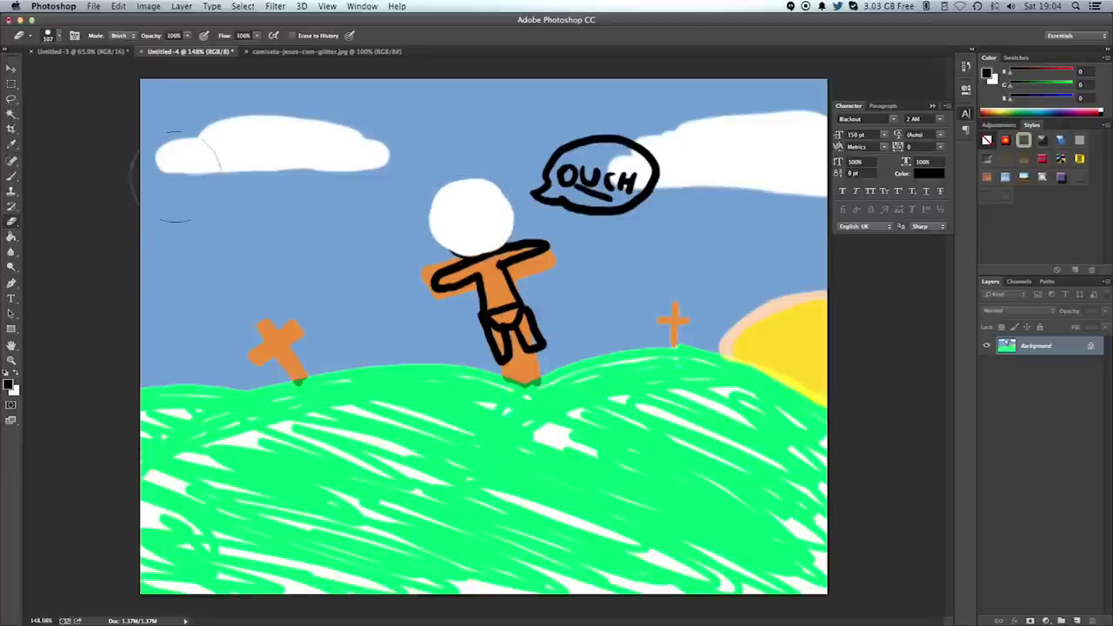
Fill the blank head with blue, then refill it with lighter cyan
{"action": "left_click", "coordinate": [17, 235]}
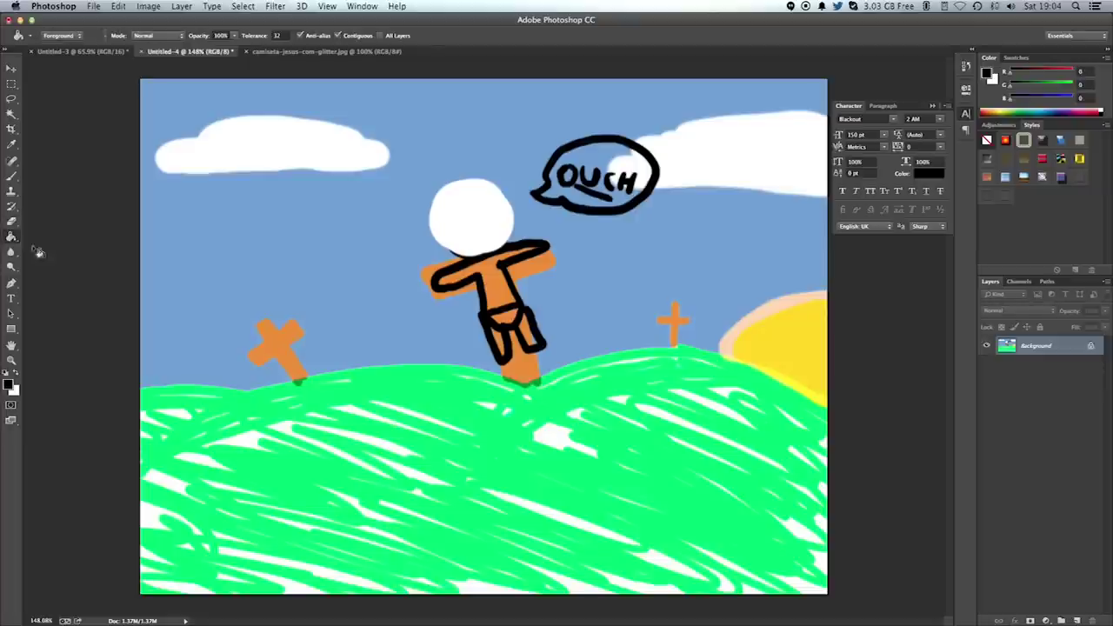
{"action": "left_click", "coordinate": [1029, 113]}
{"action": "left_click", "coordinate": [504, 236]}
{"action": "left_click", "coordinate": [1051, 104]}
{"action": "left_click", "coordinate": [455, 228]}
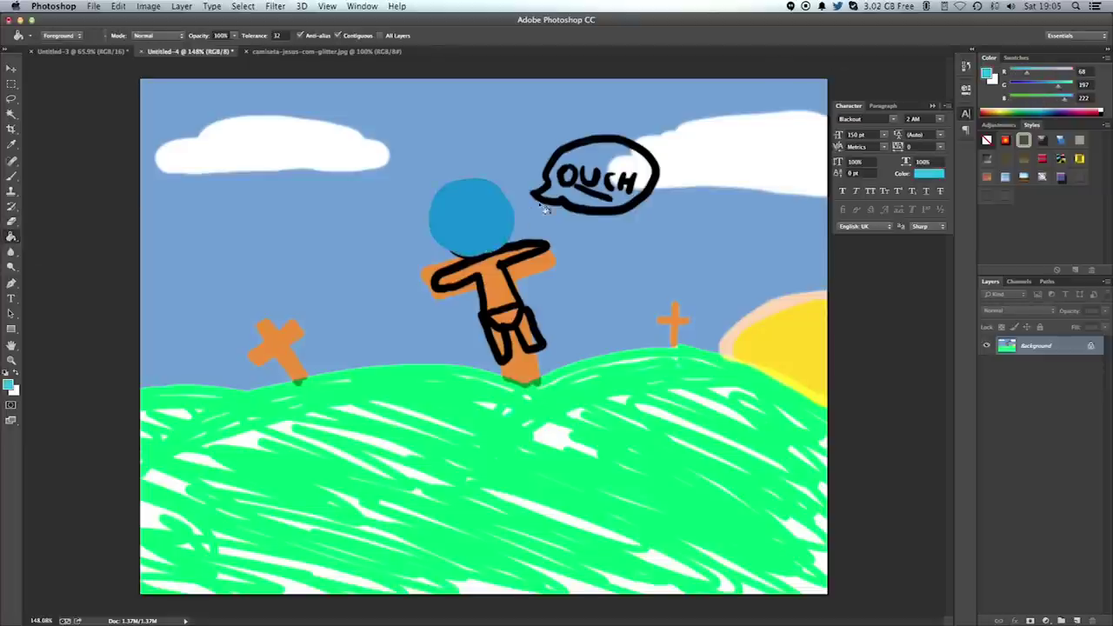
{"action": "left_click", "coordinate": [475, 232]}
In the camiseta-jesus photo, try a Polygonal Lasso outline around the jaw, then deselect it
{"action": "left_click", "coordinate": [286, 51]}
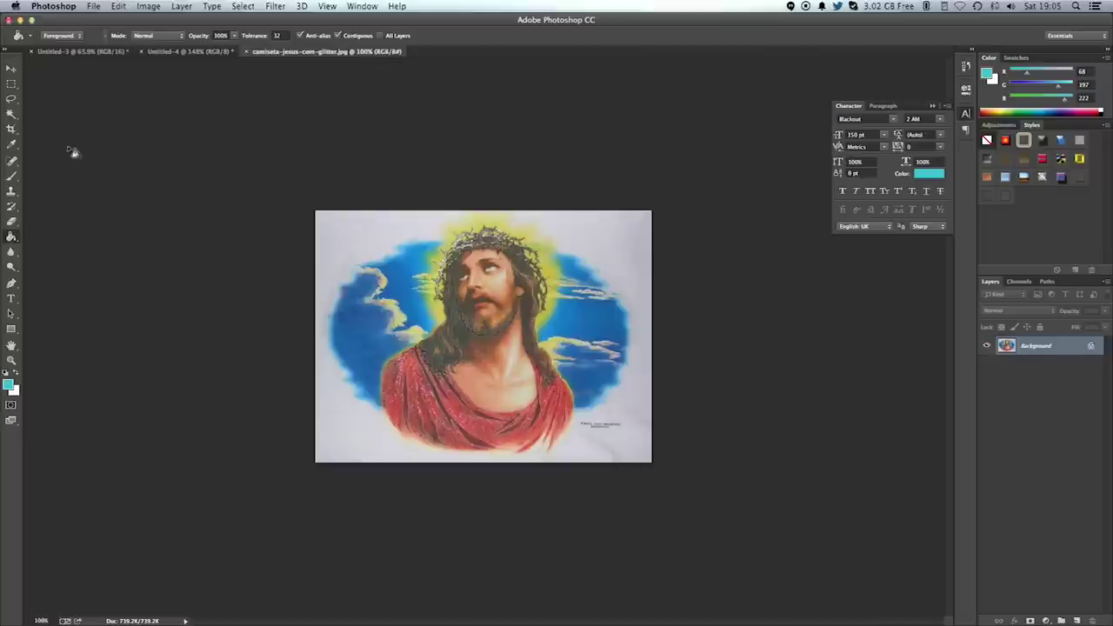
{"action": "left_click", "coordinate": [10, 84]}
{"action": "left_click", "coordinate": [11, 99]}
{"action": "left_click", "coordinate": [48, 108]}
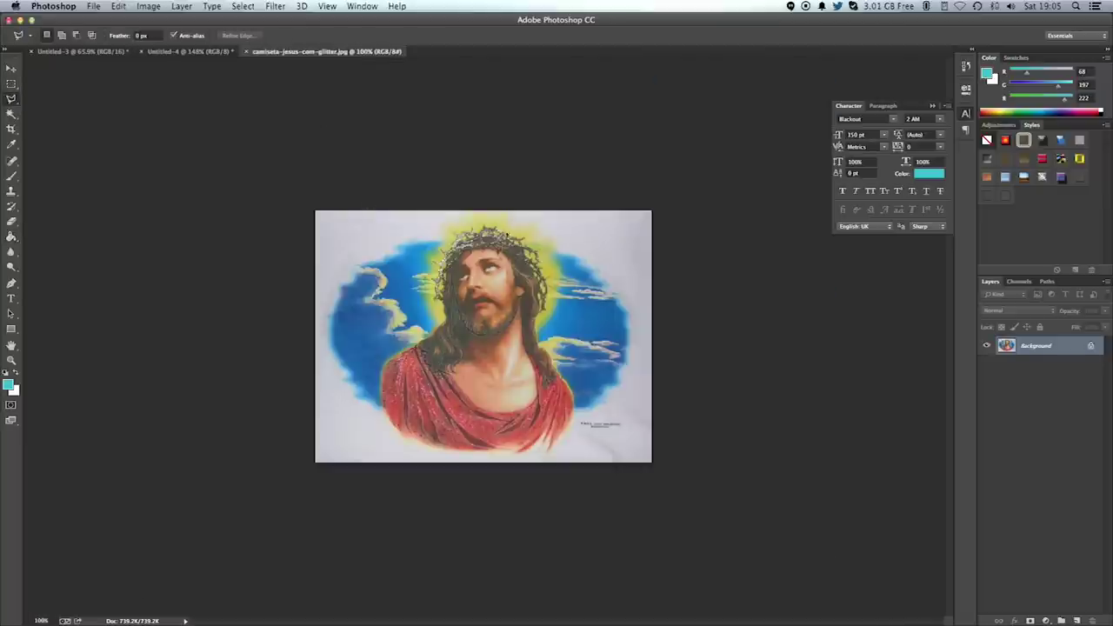
{"action": "left_click", "coordinate": [485, 338]}
{"action": "left_click", "coordinate": [464, 336]}
{"action": "left_click", "coordinate": [450, 320]}
{"action": "key", "text": "Escape"}
{"action": "left_click", "coordinate": [531, 301]}
{"action": "key", "text": "Return"}
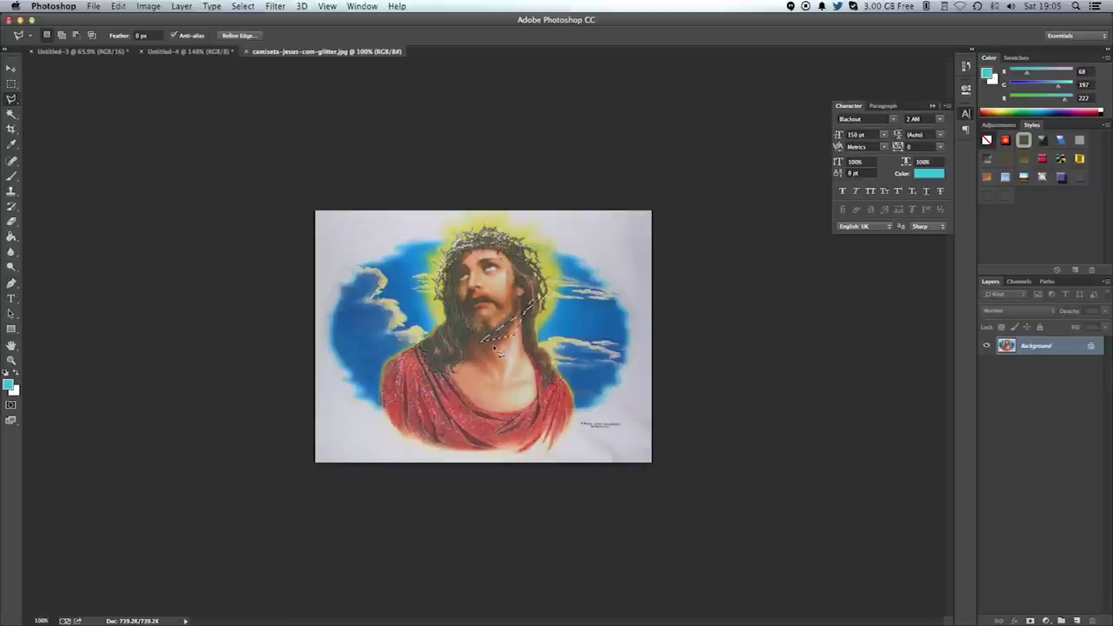
{"action": "key", "text": "ctrl+d"}
Freehand-lasso the head and drag it with the Move tool into Untitled-4
{"action": "left_click_drag", "start_coordinate": [9, 101], "coordinate": [43, 98]}
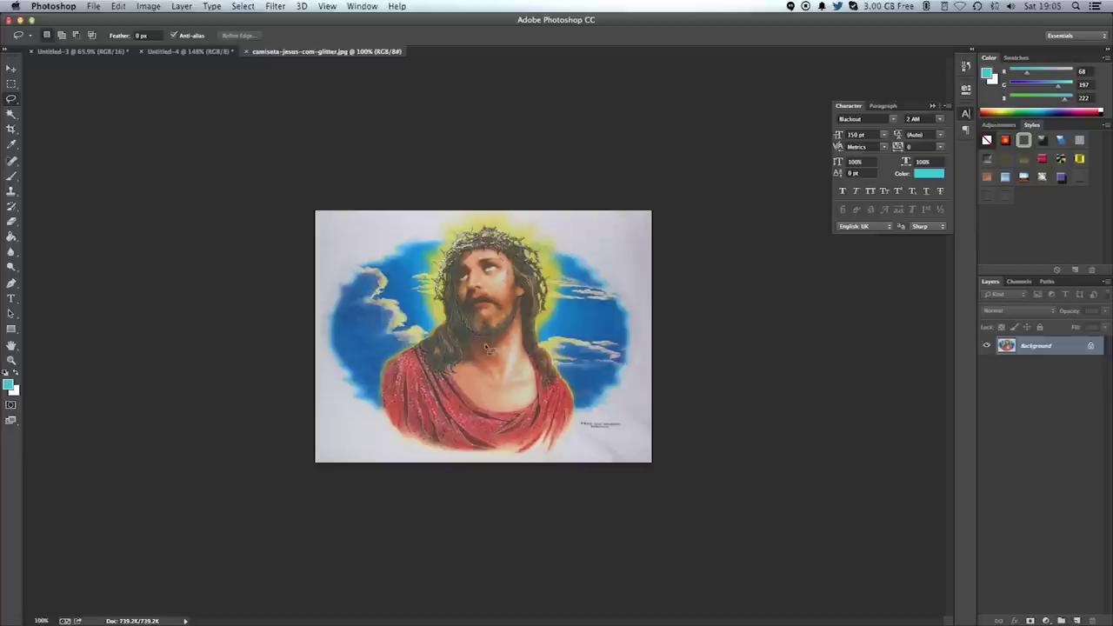
{"action": "left_click_drag", "start_coordinate": [521, 328], "coordinate": [544, 318]}
{"action": "left_click_drag", "start_coordinate": [485, 349], "coordinate": [487, 346]}
{"action": "key", "text": "v"}
{"action": "left_click_drag", "start_coordinate": [474, 276], "coordinate": [478, 291]}
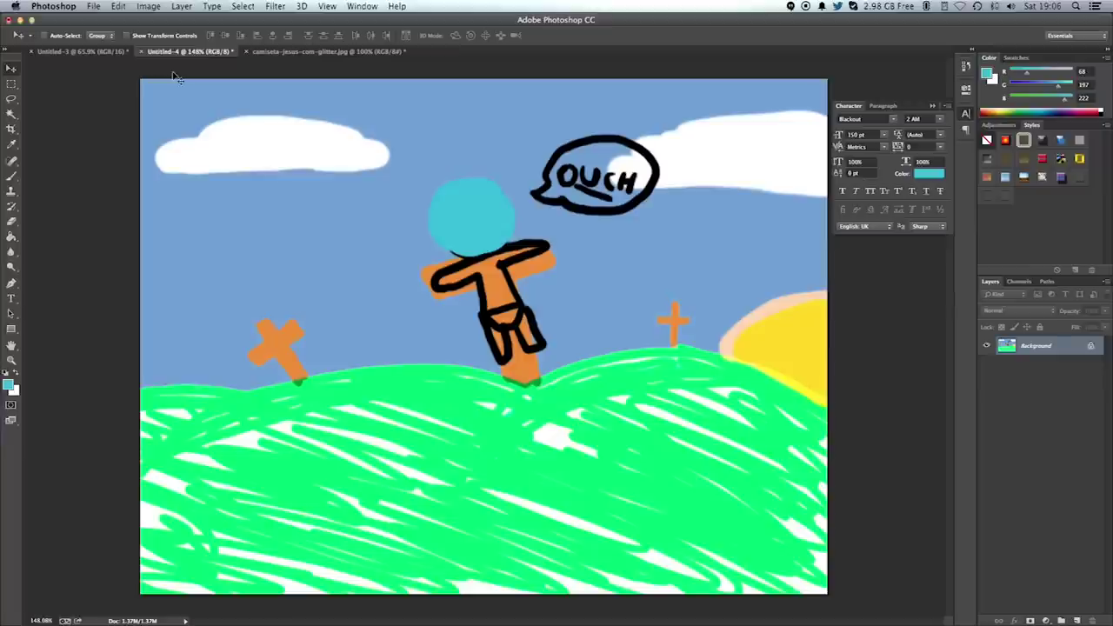
{"action": "left_click_drag", "start_coordinate": [189, 53], "coordinate": [173, 77]}
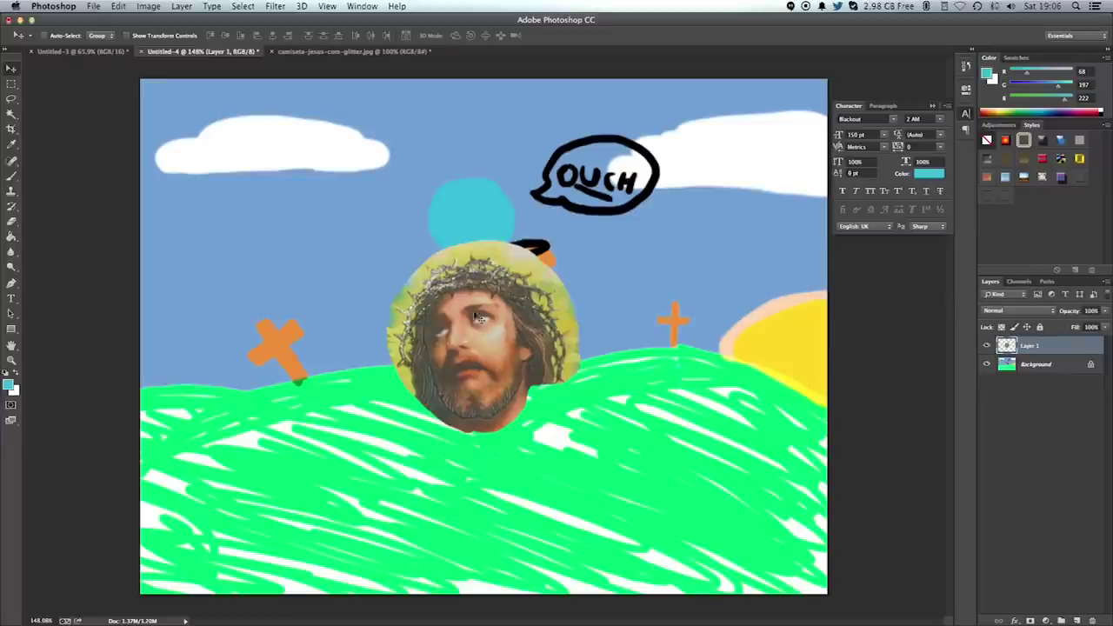
Place the pasted head on the stick figure, scale it down and rotate it about -15°
{"action": "left_click_drag", "start_coordinate": [478, 318], "coordinate": [454, 189]}
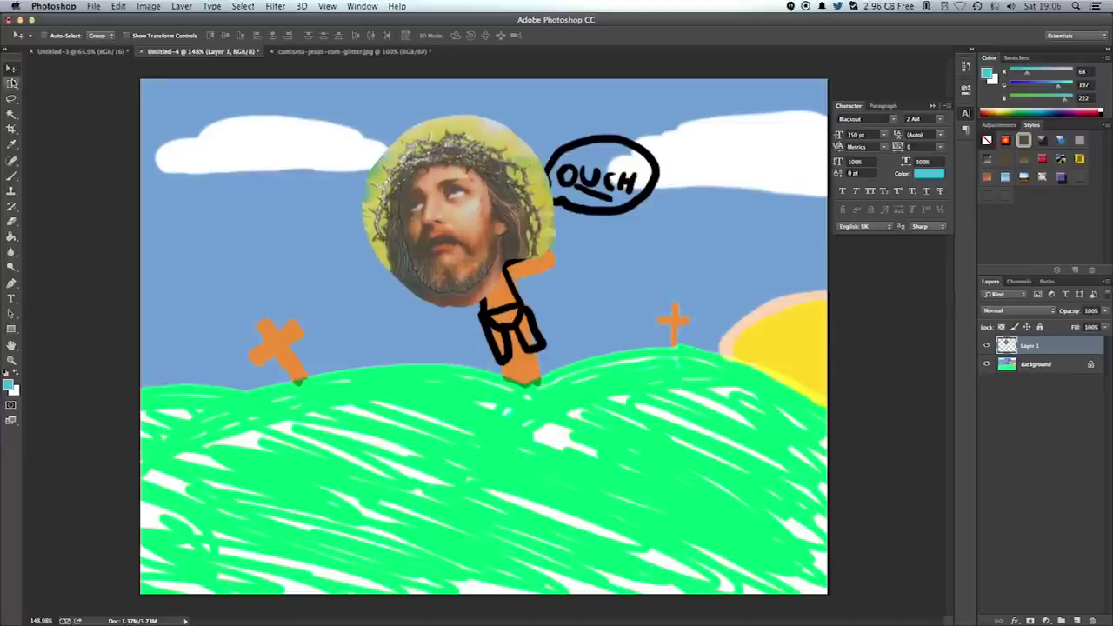
{"action": "mouse_move", "coordinate": [361, 114]}
{"action": "left_mouse_down"}
{"action": "mouse_move", "coordinate": [456, 222]}
{"action": "mouse_move", "coordinate": [456, 212]}
{"action": "left_mouse_up"}
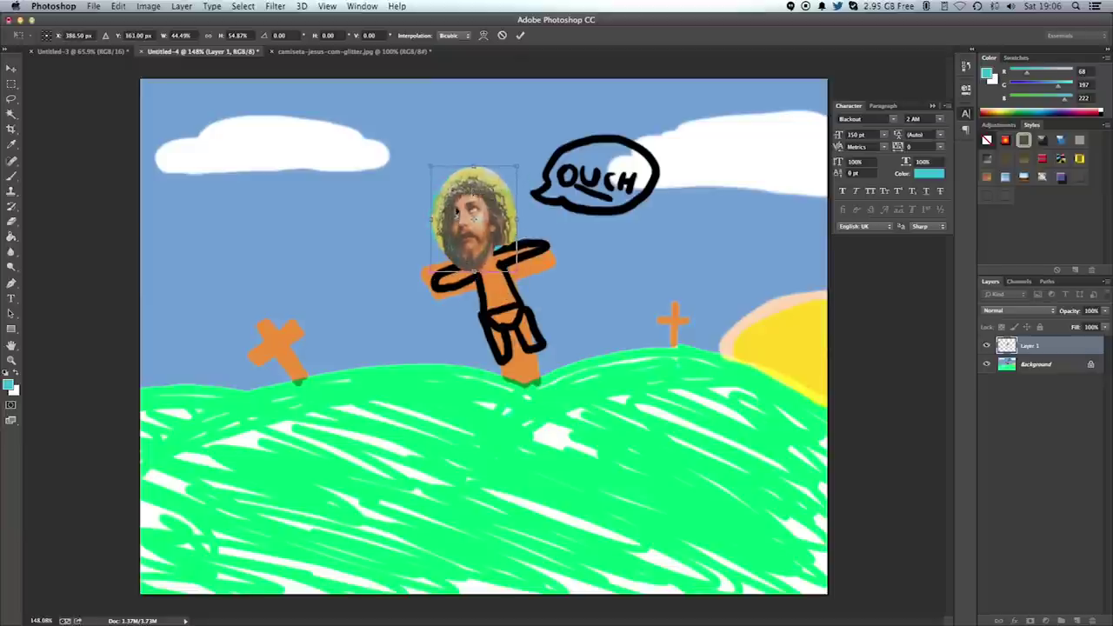
{"action": "left_click_drag", "start_coordinate": [511, 156], "coordinate": [431, 184]}
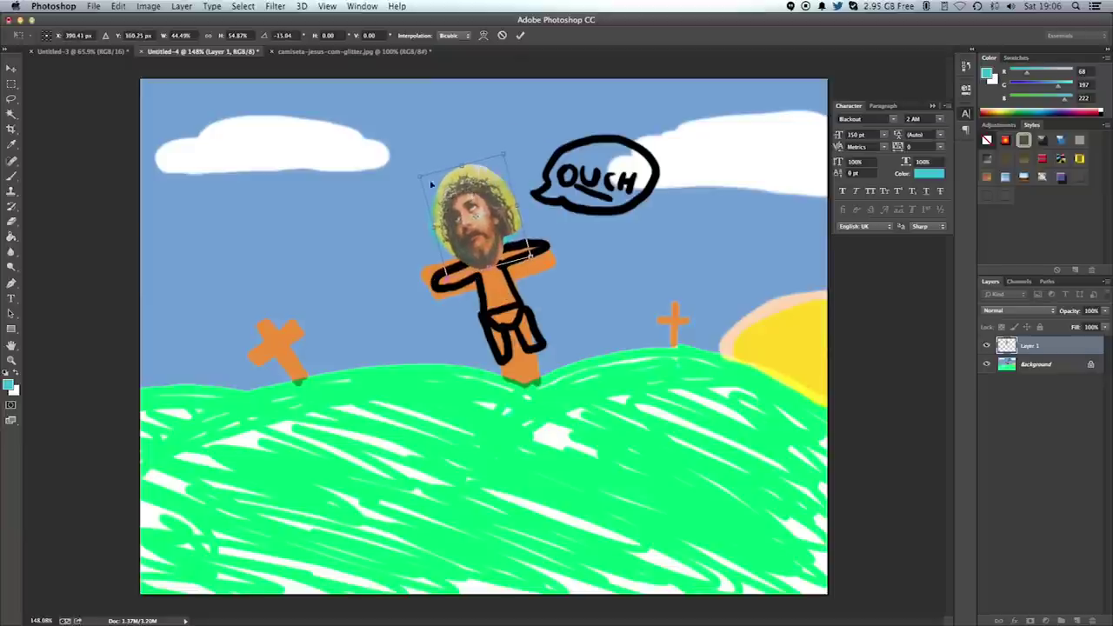
{"action": "key", "text": "Return"}
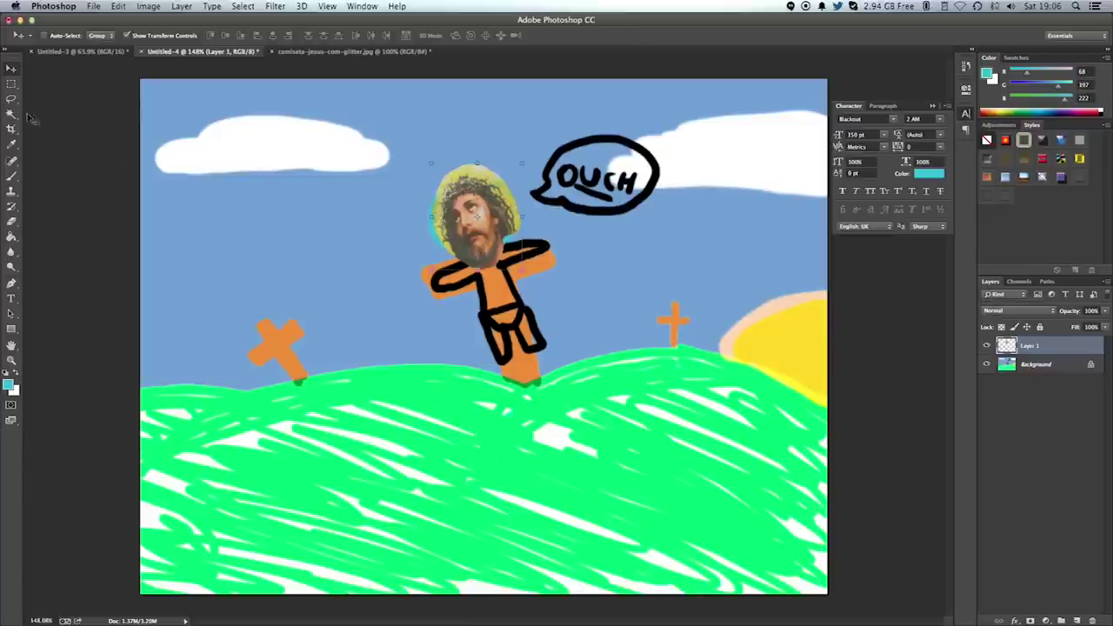
{"action": "left_click", "coordinate": [1030, 365]}
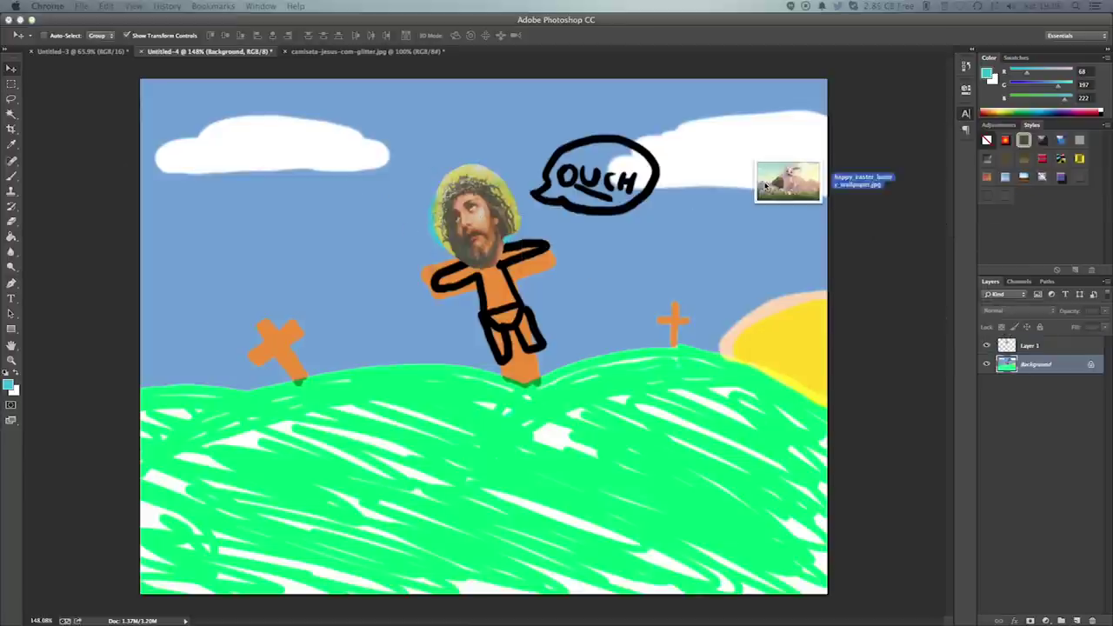
Open happy_easter_bunny_wallpaper.jpg and lasso around the bunny
{"action": "left_click_drag", "start_coordinate": [788, 183], "coordinate": [464, 53]}
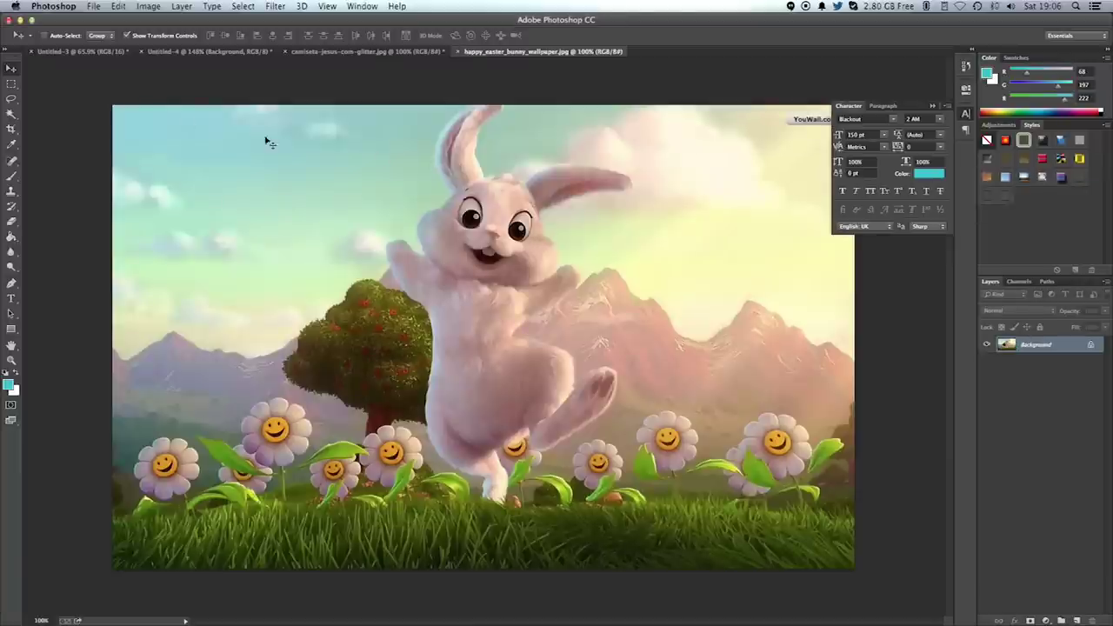
{"action": "left_click", "coordinate": [12, 98]}
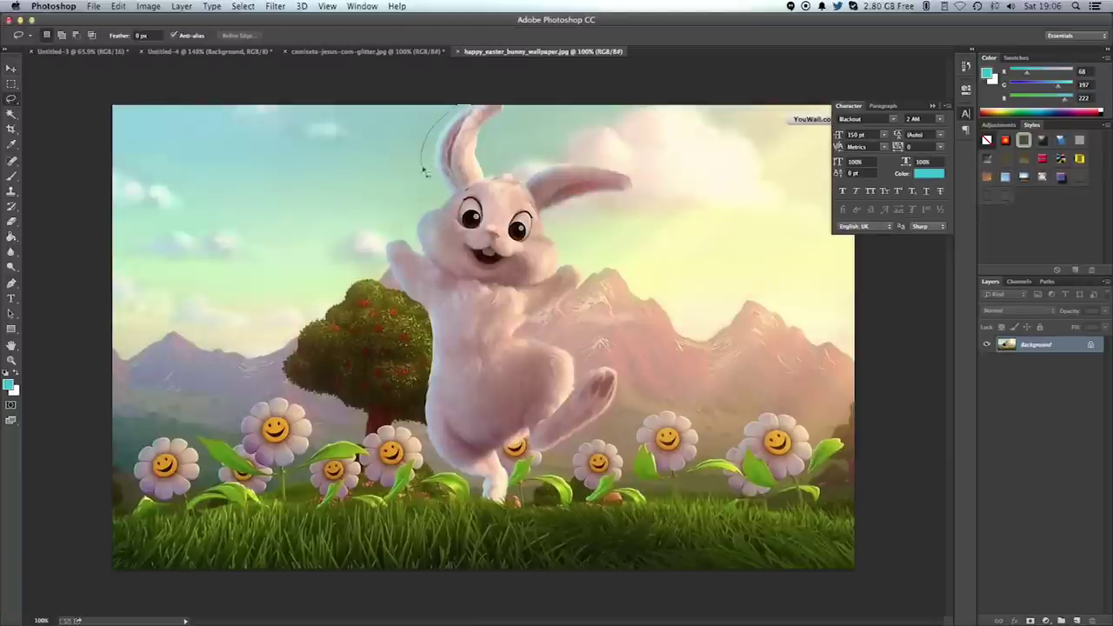
{"action": "left_click_drag", "start_coordinate": [391, 291], "coordinate": [424, 387]}
{"action": "left_click_drag", "start_coordinate": [517, 511], "coordinate": [632, 392]}
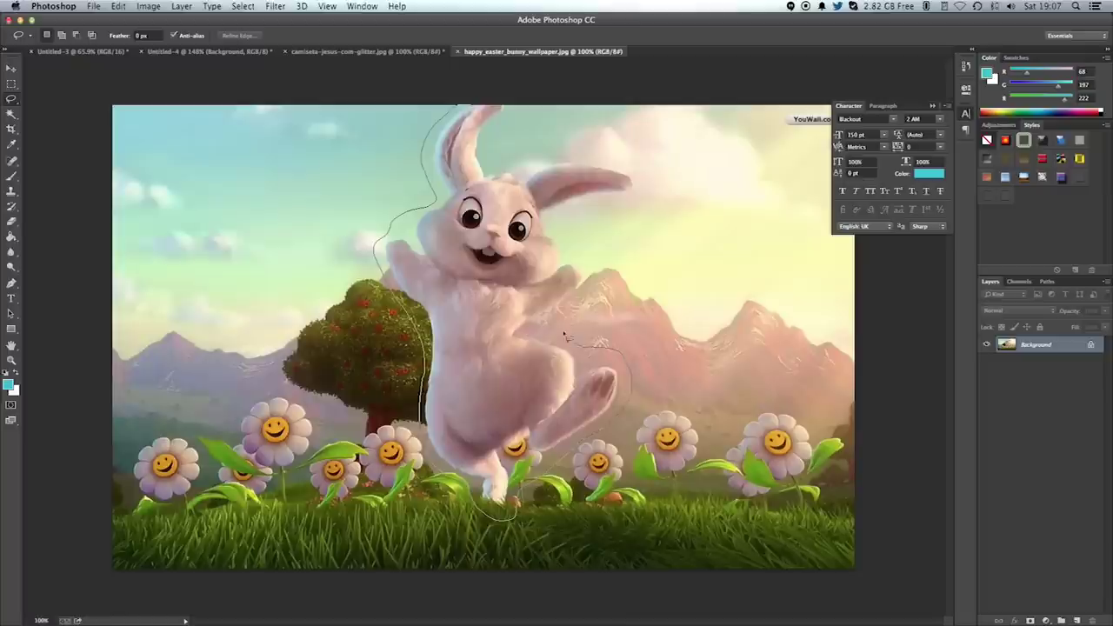
{"action": "mouse_move", "coordinate": [581, 256]}
{"action": "left_mouse_down"}
{"action": "mouse_move", "coordinate": [649, 209]}
{"action": "mouse_move", "coordinate": [510, 146]}
{"action": "left_mouse_up"}
{"action": "left_click_drag", "start_coordinate": [467, 98], "coordinate": [461, 103]}
Drag the bunny into Untitled-4, then shrink it onto the hill near the right cross
{"action": "key", "text": "v"}
{"action": "mouse_move", "coordinate": [517, 222]}
{"action": "left_mouse_down"}
{"action": "mouse_move", "coordinate": [289, 132]}
{"action": "mouse_move", "coordinate": [393, 370]}
{"action": "left_mouse_up"}
{"action": "left_click_drag", "start_coordinate": [220, 167], "coordinate": [468, 503]}
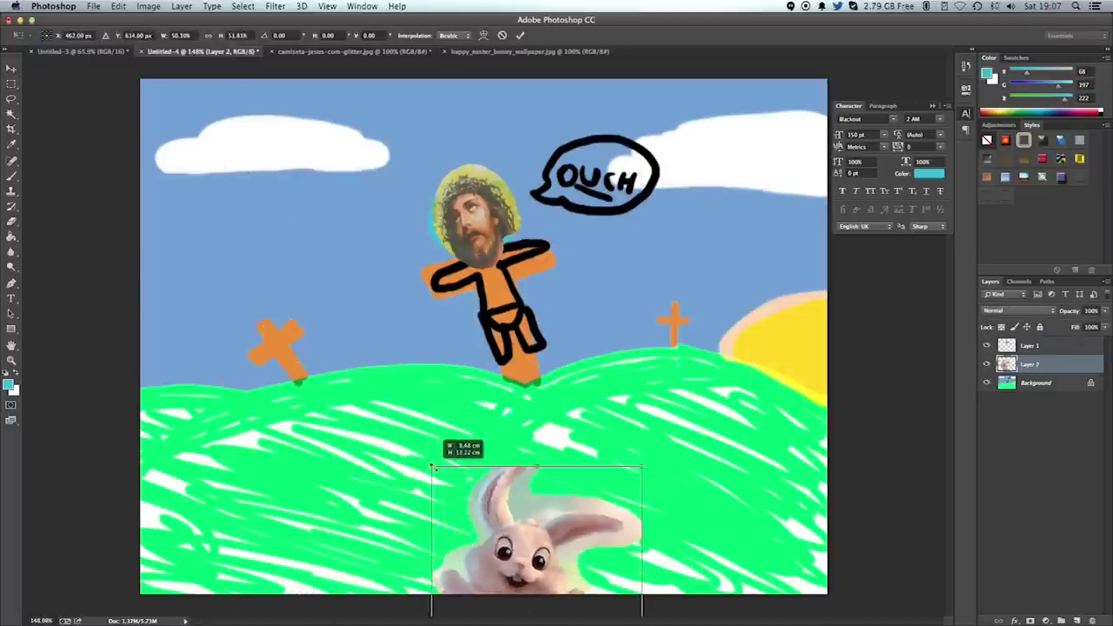
{"action": "mouse_move", "coordinate": [532, 547]}
{"action": "left_mouse_down"}
{"action": "mouse_move", "coordinate": [285, 260]}
{"action": "mouse_move", "coordinate": [635, 339]}
{"action": "left_mouse_up"}
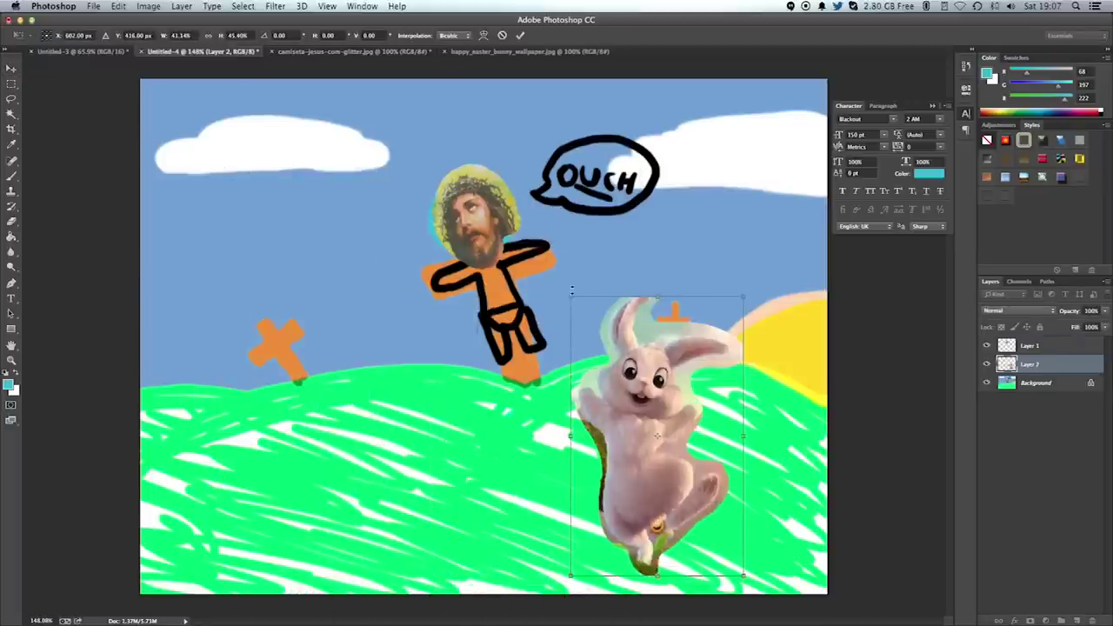
{"action": "left_click_drag", "start_coordinate": [571, 294], "coordinate": [638, 420]}
{"action": "left_click_drag", "start_coordinate": [674, 474], "coordinate": [716, 378]}
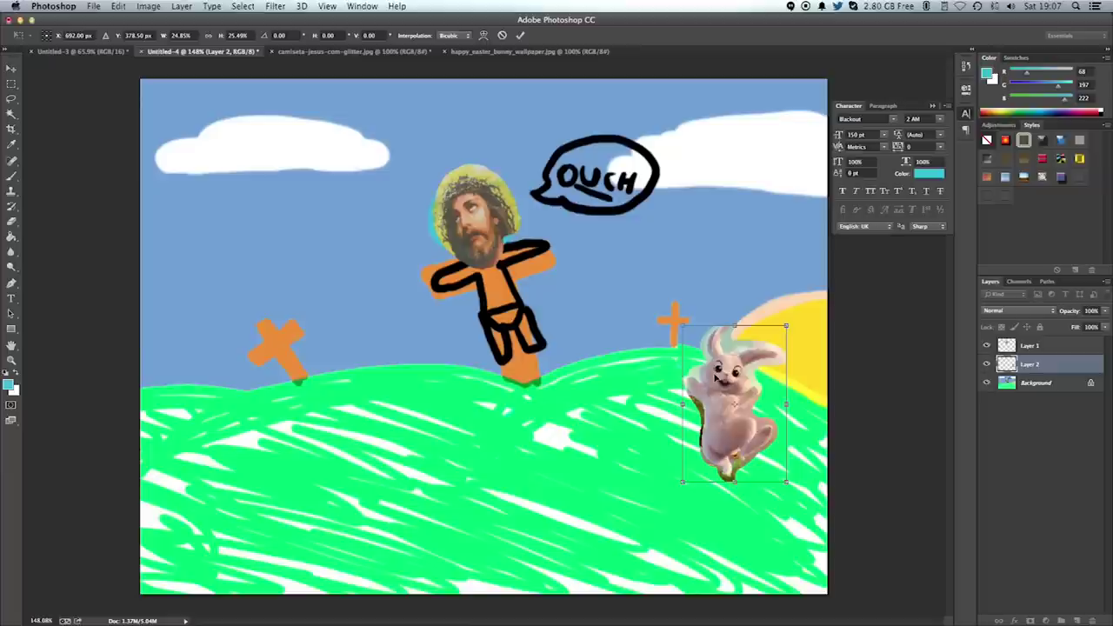
{"action": "key", "text": "Return"}
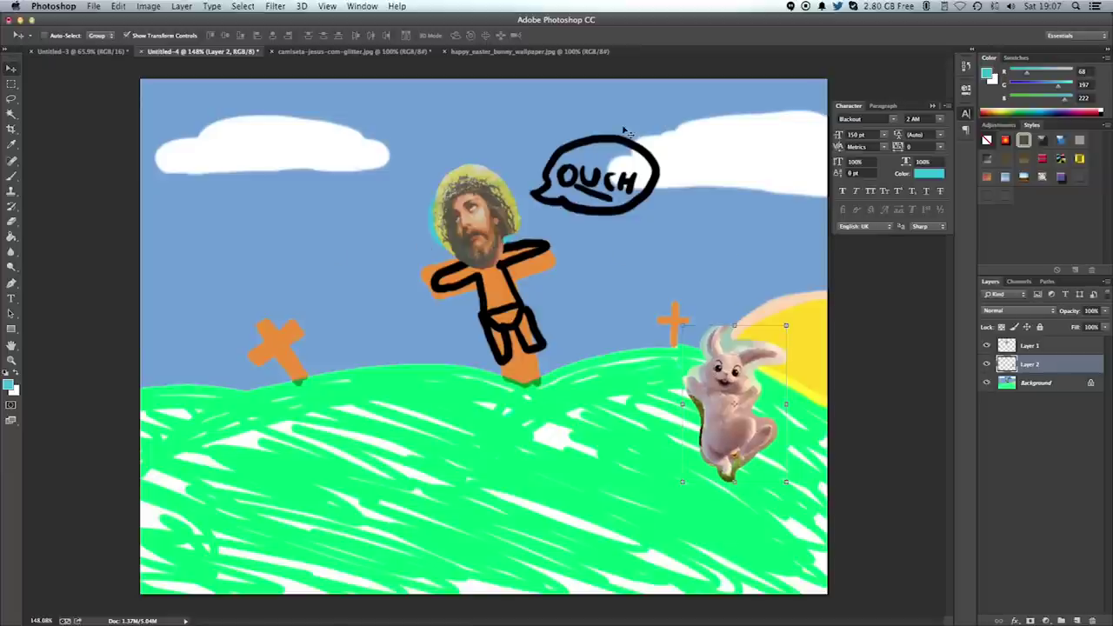
On a new top layer, paint red blood on the figure, then set the foreground to black
{"action": "left_click", "coordinate": [12, 174]}
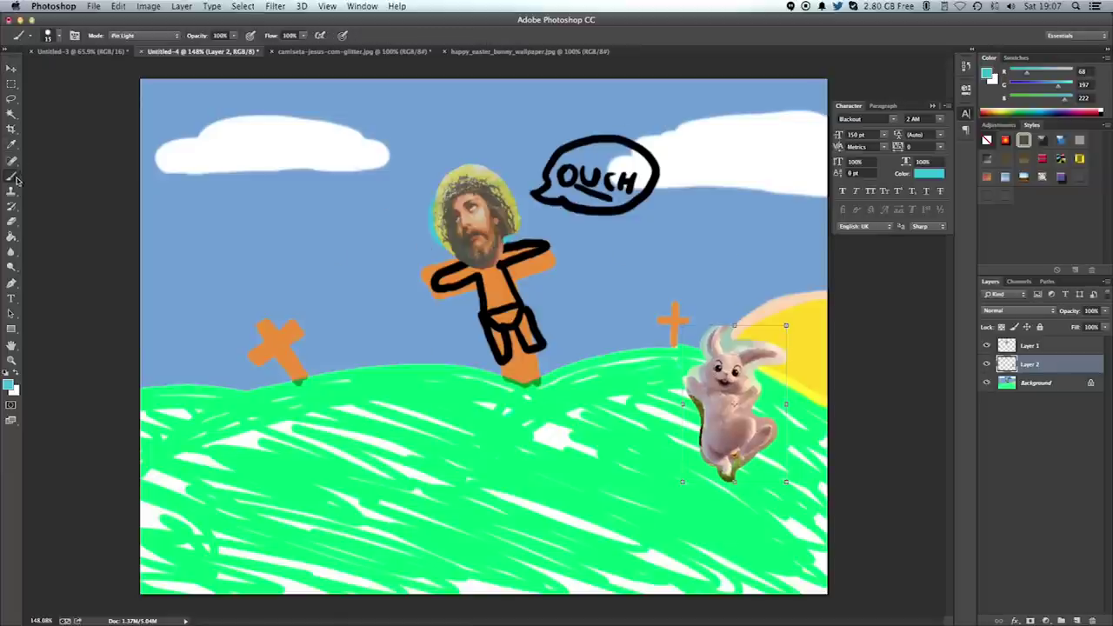
{"action": "left_click", "coordinate": [1089, 108]}
{"action": "left_click", "coordinate": [1094, 111]}
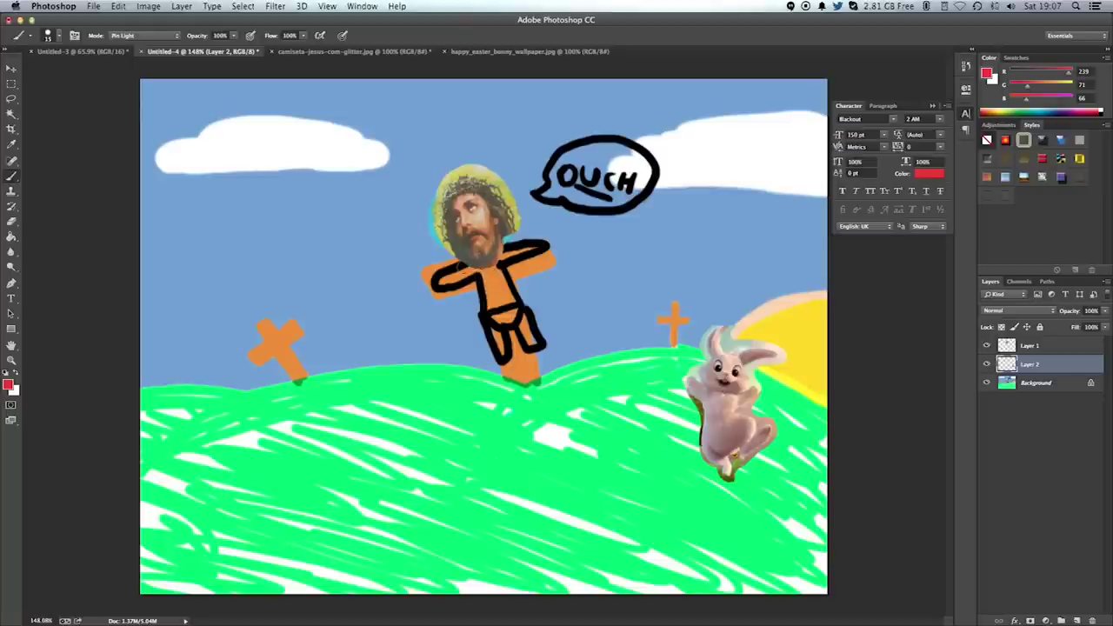
{"action": "left_click", "coordinate": [1076, 618]}
{"action": "left_click_drag", "start_coordinate": [1024, 368], "coordinate": [1026, 344]}
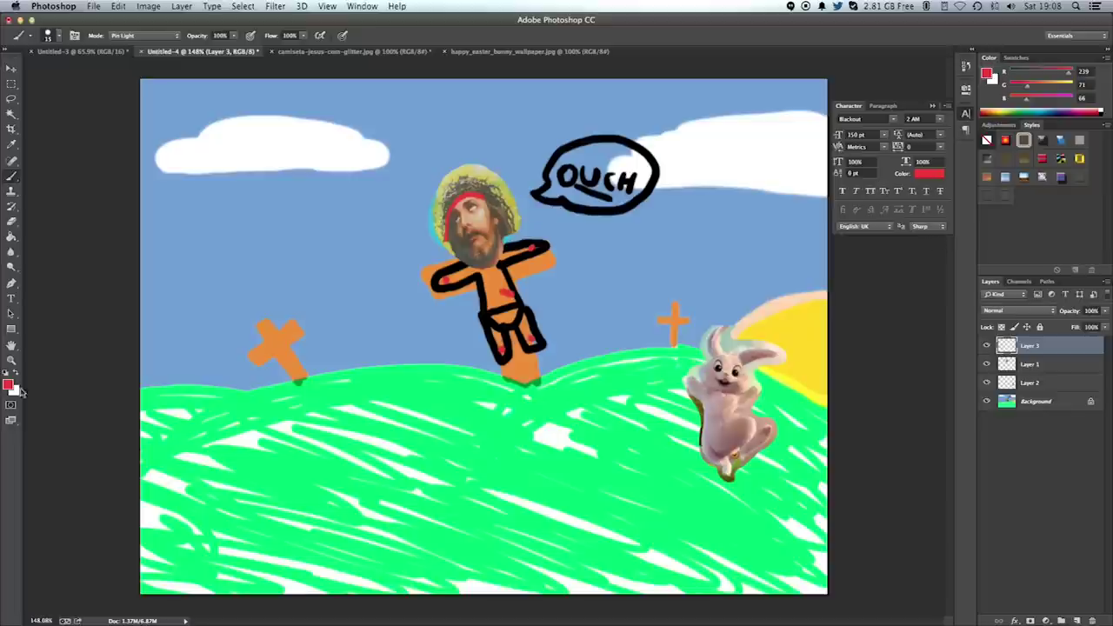
{"action": "left_click", "coordinate": [13, 383]}
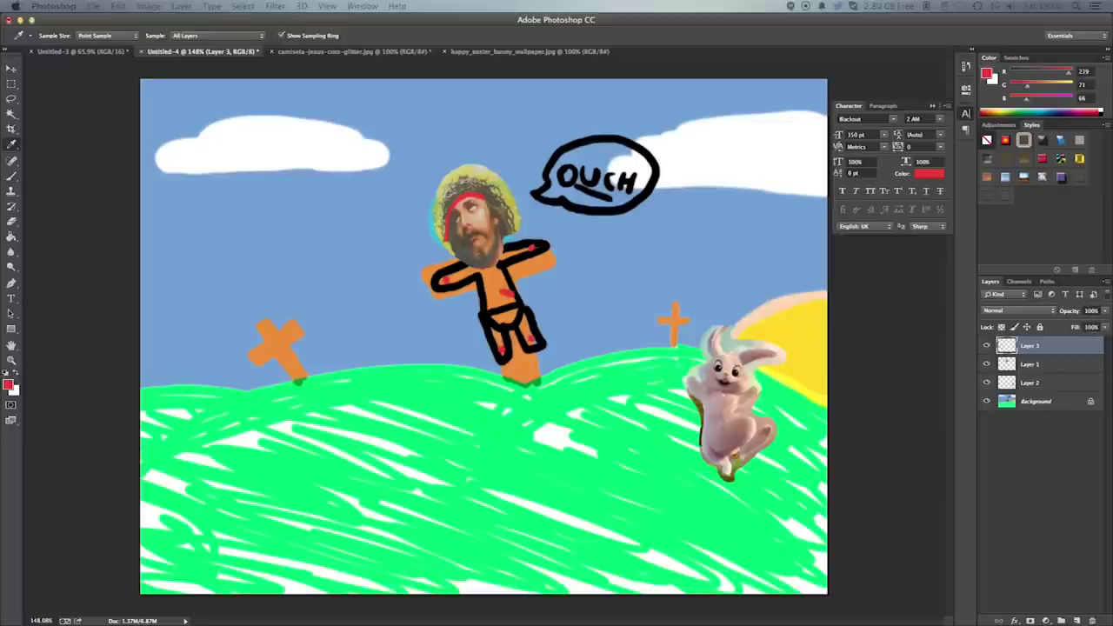
{"action": "key", "text": "Return"}
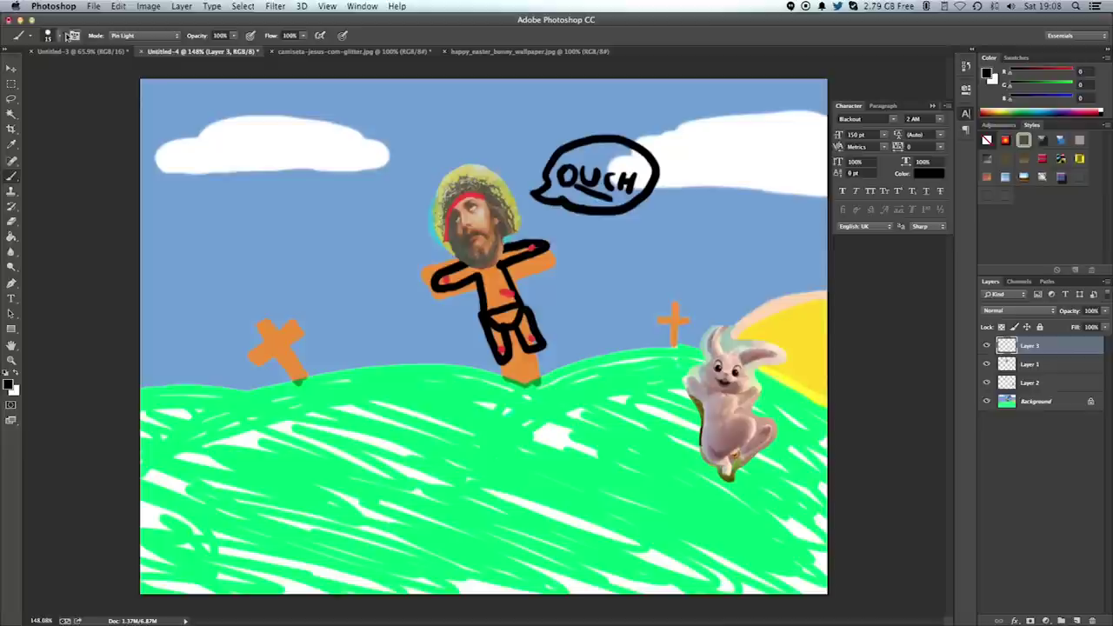
Paint 'Happy' in black at upper left, shrinking the brush to about 22 after the H
{"action": "left_click", "coordinate": [57, 37]}
{"action": "left_click_drag", "start_coordinate": [77, 74], "coordinate": [87, 72]}
{"action": "left_click_drag", "start_coordinate": [197, 127], "coordinate": [167, 196]}
{"action": "mouse_move", "coordinate": [174, 164]}
{"action": "left_mouse_down"}
{"action": "mouse_move", "coordinate": [228, 154]}
{"action": "mouse_move", "coordinate": [218, 199]}
{"action": "left_mouse_up"}
{"action": "left_click", "coordinate": [58, 37]}
{"action": "left_click_drag", "start_coordinate": [86, 72], "coordinate": [73, 76]}
{"action": "mouse_move", "coordinate": [271, 179]}
{"action": "left_mouse_down"}
{"action": "mouse_move", "coordinate": [261, 208]}
{"action": "mouse_move", "coordinate": [370, 219]}
{"action": "mouse_move", "coordinate": [341, 247]}
{"action": "left_mouse_up"}
Paint 'Jezus' below Happy as a big blob J followed by a smaller 'ezus'
{"action": "left_click", "coordinate": [58, 38]}
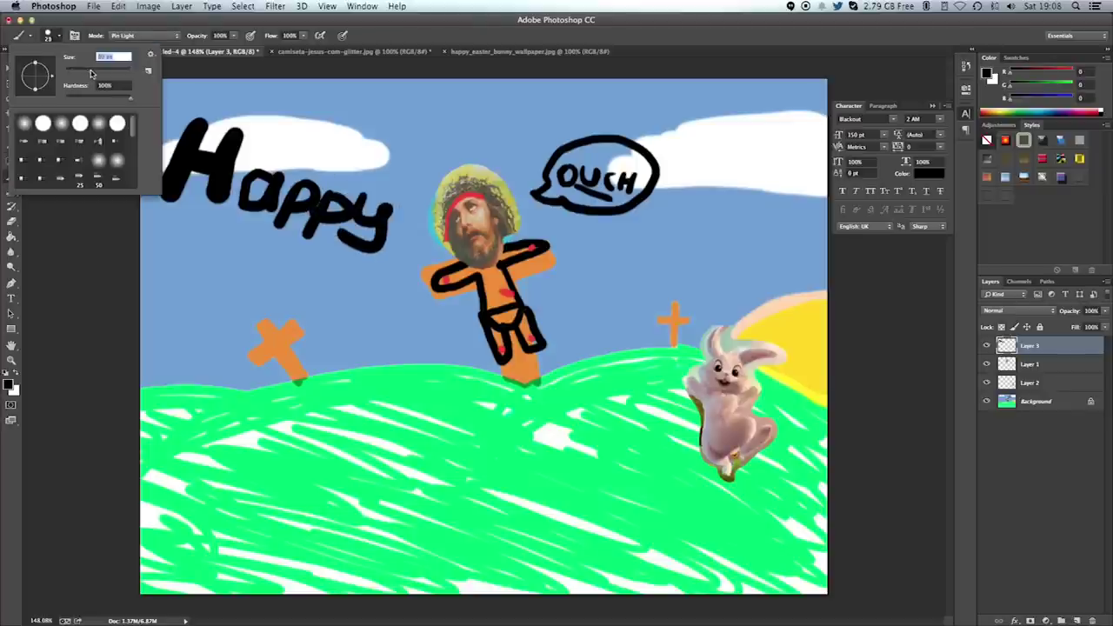
{"action": "key", "text": "Return"}
{"action": "mouse_move", "coordinate": [187, 228]}
{"action": "left_mouse_down"}
{"action": "mouse_move", "coordinate": [243, 243]}
{"action": "mouse_move", "coordinate": [178, 283]}
{"action": "left_mouse_up"}
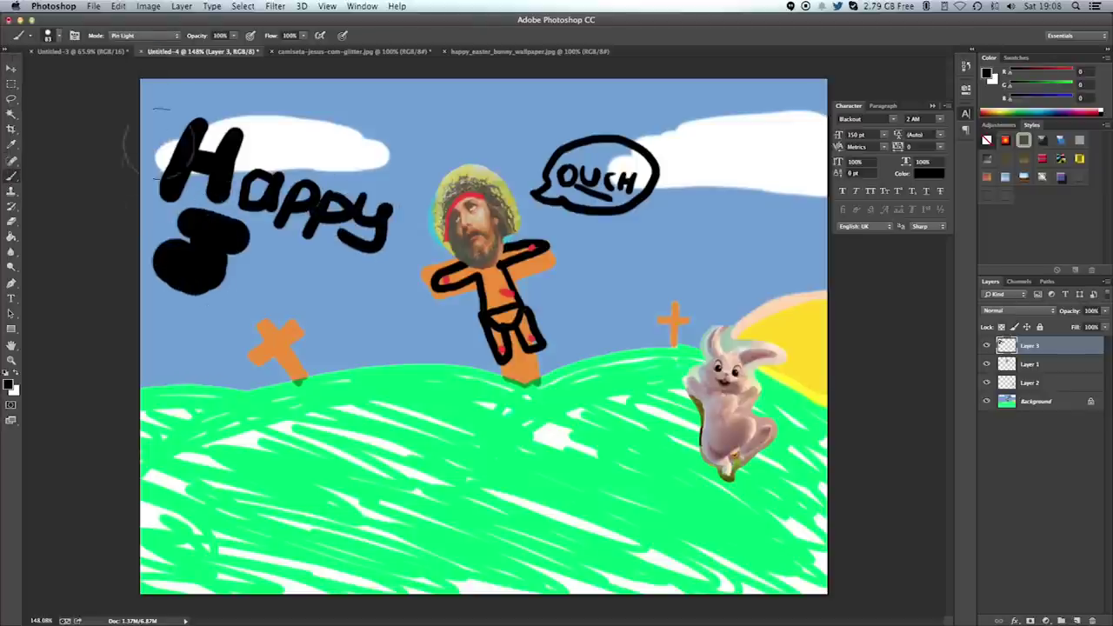
{"action": "left_click", "coordinate": [58, 34]}
{"action": "left_click_drag", "start_coordinate": [78, 75], "coordinate": [73, 75]}
{"action": "key", "text": "Return"}
{"action": "mouse_move", "coordinate": [237, 270]}
{"action": "left_mouse_down"}
{"action": "mouse_move", "coordinate": [291, 287]}
{"action": "mouse_move", "coordinate": [300, 304]}
{"action": "left_mouse_up"}
{"action": "mouse_move", "coordinate": [309, 287]}
{"action": "left_mouse_down"}
{"action": "mouse_move", "coordinate": [323, 313]}
{"action": "mouse_move", "coordinate": [348, 299]}
{"action": "left_mouse_up"}
{"action": "left_click_drag", "start_coordinate": [365, 305], "coordinate": [344, 320]}
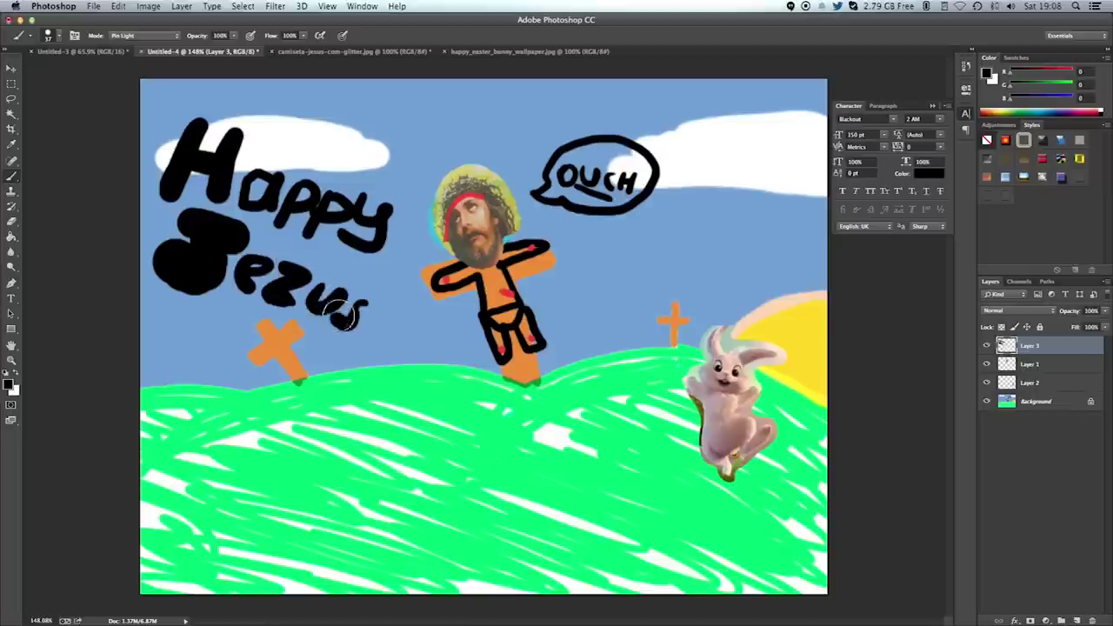
Paint 'Funeral' with a size-80 F and size-22 letters, underline it wavily, and add a heart by the bunny
{"action": "left_click", "coordinate": [58, 35]}
{"action": "left_click_drag", "start_coordinate": [85, 75], "coordinate": [113, 75]}
{"action": "key", "text": "Return"}
{"action": "mouse_move", "coordinate": [198, 317]}
{"action": "left_mouse_down"}
{"action": "mouse_move", "coordinate": [170, 408]}
{"action": "mouse_move", "coordinate": [222, 370]}
{"action": "left_mouse_up"}
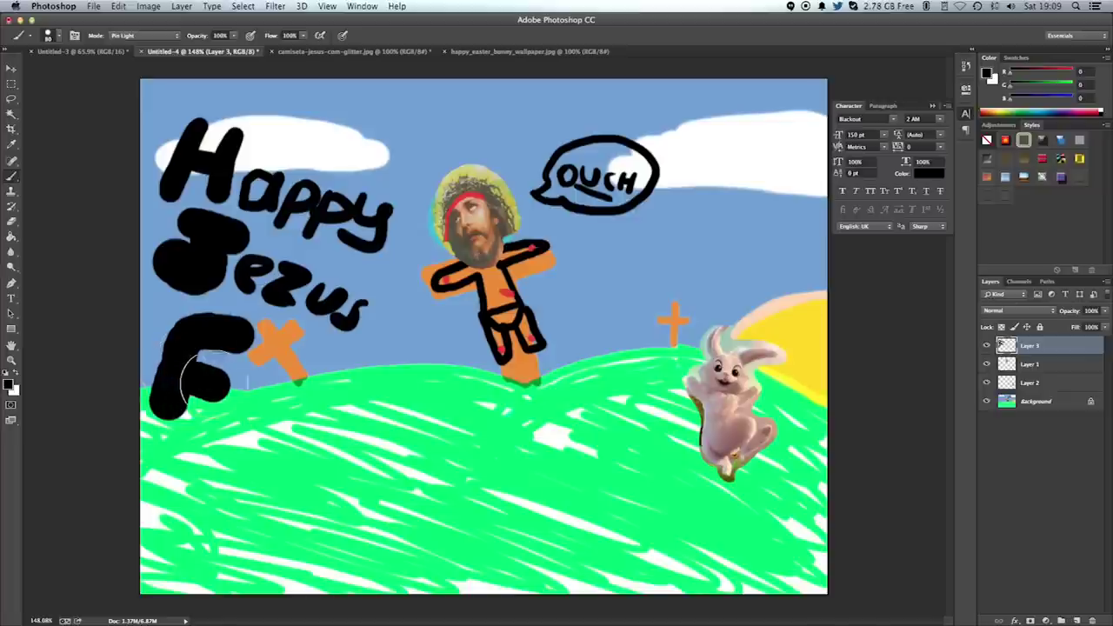
{"action": "left_click", "coordinate": [58, 35]}
{"action": "left_click_drag", "start_coordinate": [87, 73], "coordinate": [73, 75]}
{"action": "key", "text": "Return"}
{"action": "mouse_move", "coordinate": [237, 387]}
{"action": "left_mouse_down"}
{"action": "mouse_move", "coordinate": [280, 424]}
{"action": "mouse_move", "coordinate": [353, 445]}
{"action": "mouse_move", "coordinate": [383, 424]}
{"action": "left_mouse_up"}
{"action": "mouse_move", "coordinate": [382, 439]}
{"action": "left_mouse_down"}
{"action": "mouse_move", "coordinate": [417, 432]}
{"action": "mouse_move", "coordinate": [429, 460]}
{"action": "left_mouse_up"}
{"action": "left_click_drag", "start_coordinate": [462, 401], "coordinate": [445, 465]}
{"action": "left_click_drag", "start_coordinate": [213, 439], "coordinate": [415, 493]}
{"action": "mouse_move", "coordinate": [672, 356]}
{"action": "left_mouse_down"}
{"action": "mouse_move", "coordinate": [675, 338]}
{"action": "mouse_move", "coordinate": [675, 363]}
{"action": "left_mouse_up"}
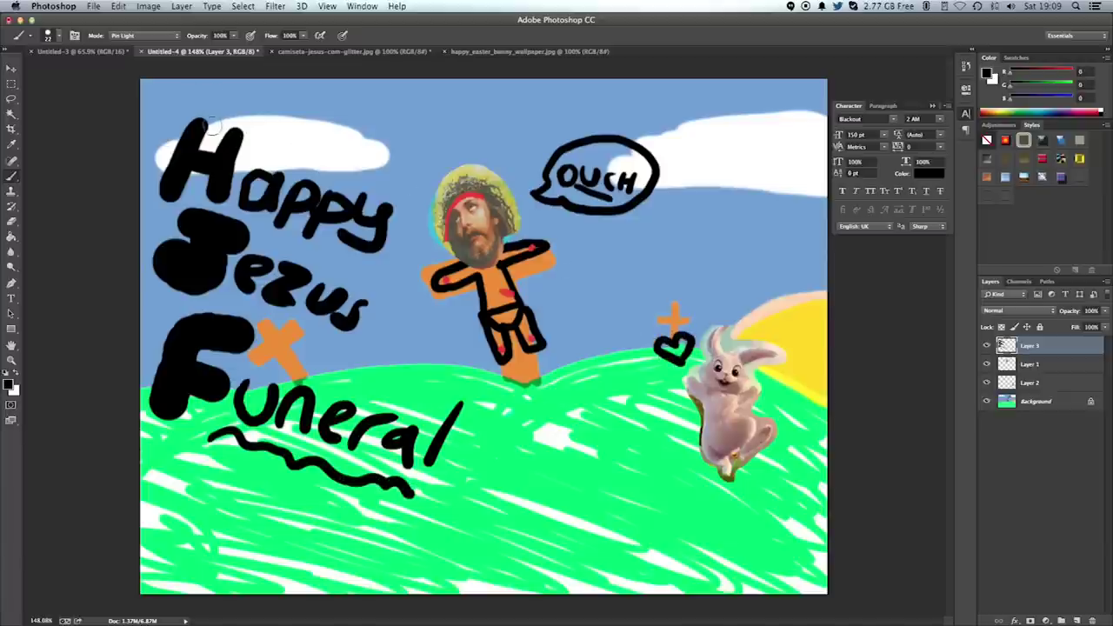